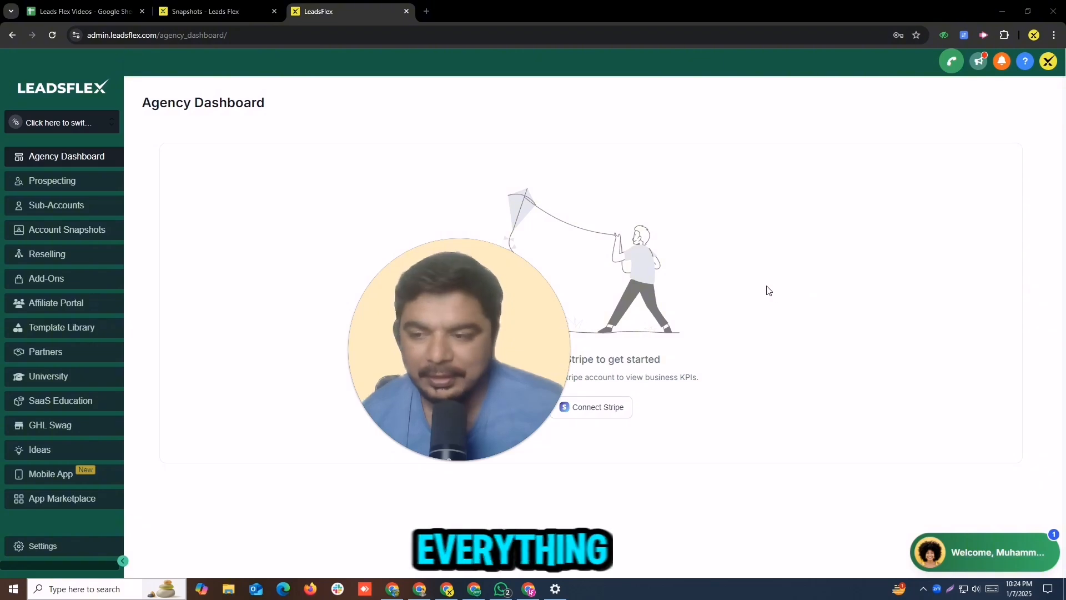
# Step: Switch to the Test account sub-account and open its Automation workflows
pyautogui.click(15, 127)
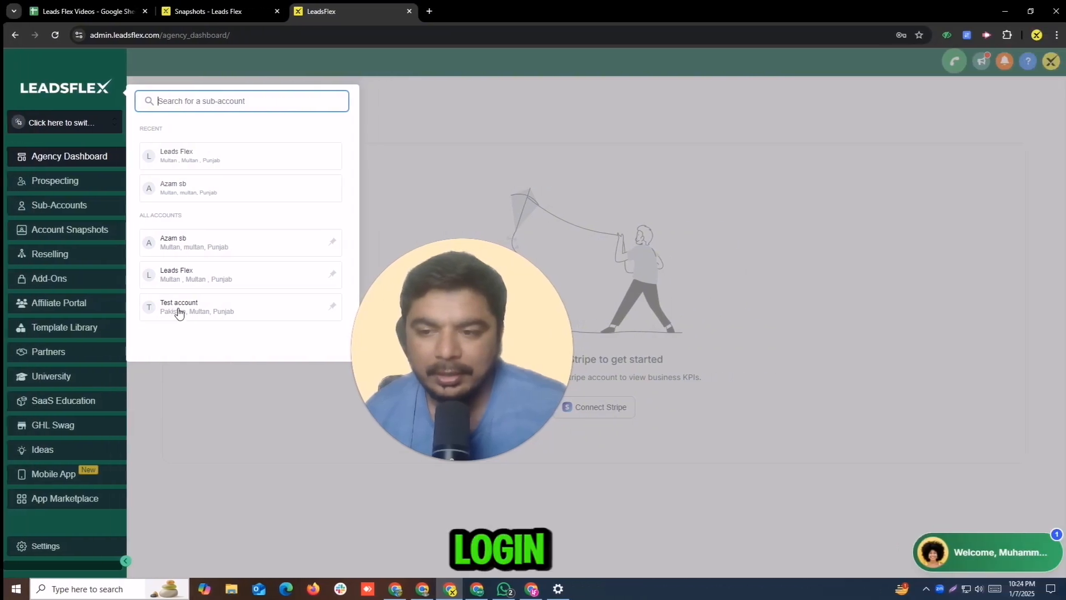
pyautogui.click(175, 311)
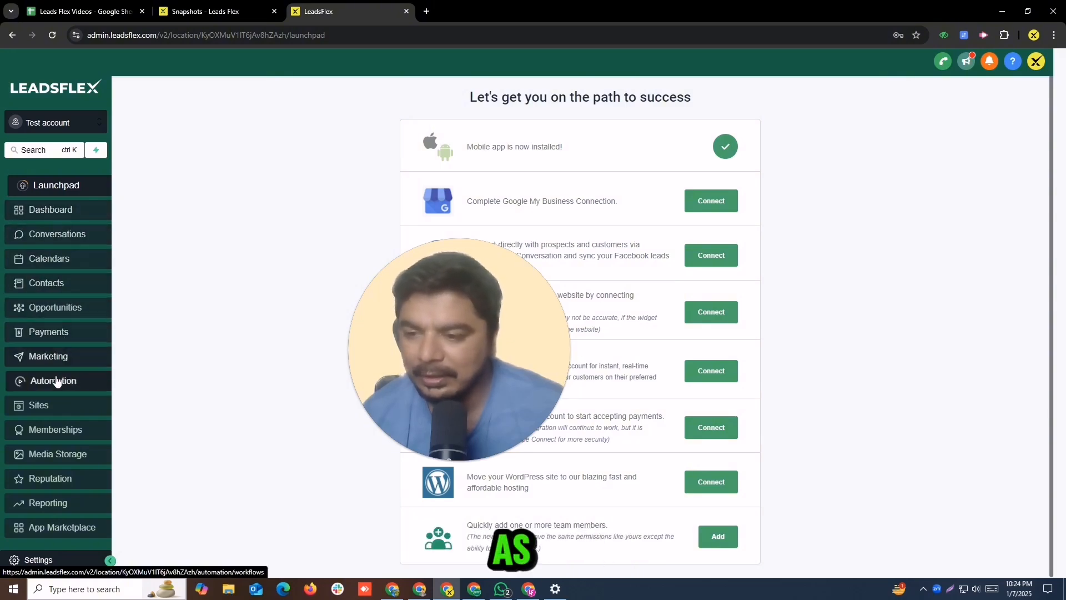
pyautogui.click(40, 381)
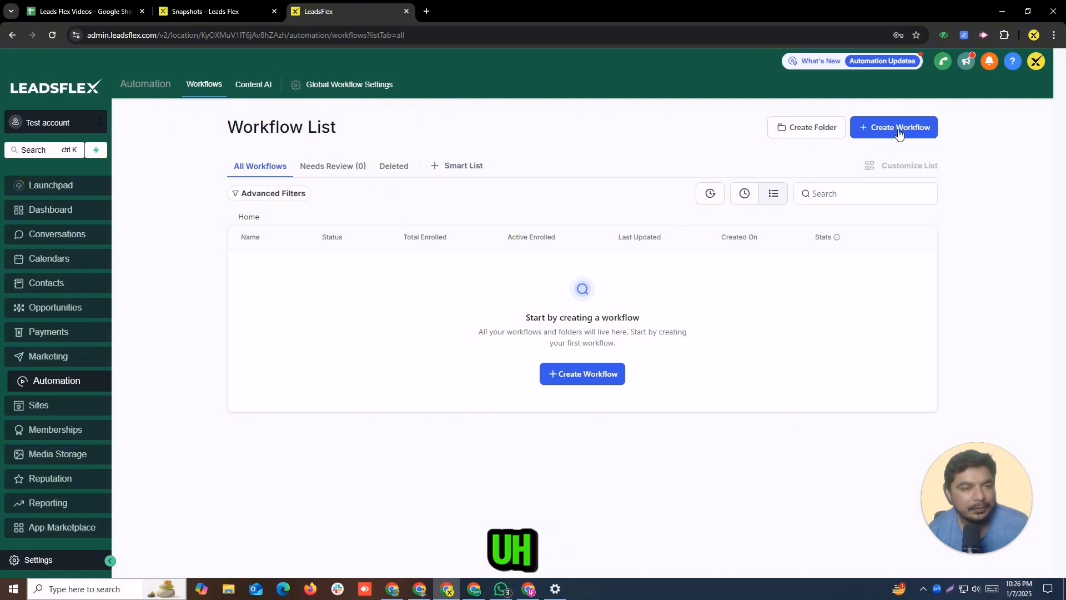
# Step: Create a workflow folder named Test automation
pyautogui.click(804, 129)
pyautogui.click(526, 352)
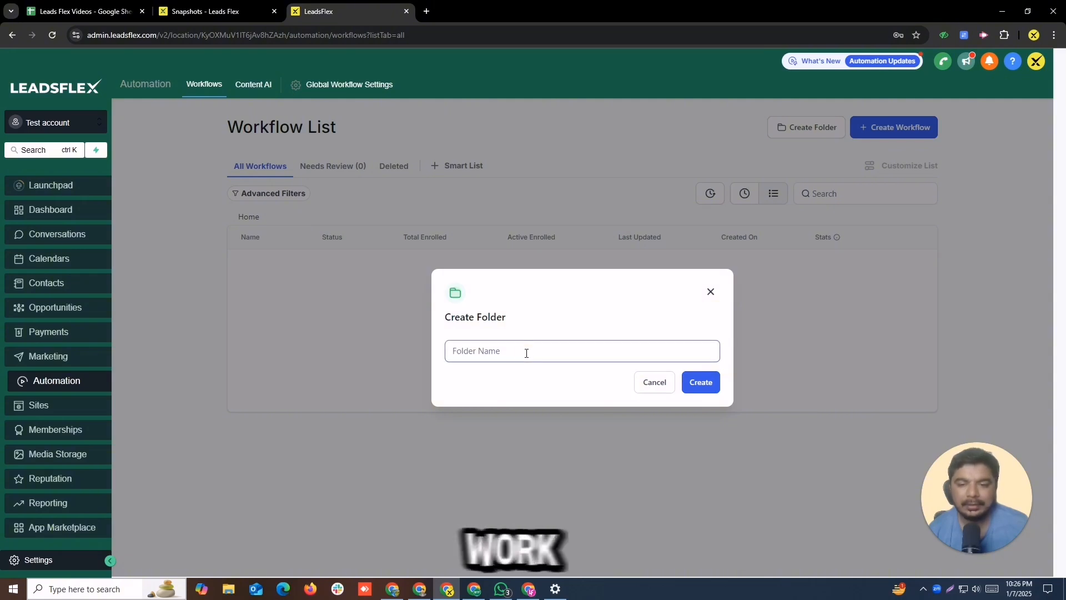
pyautogui.write('Te')
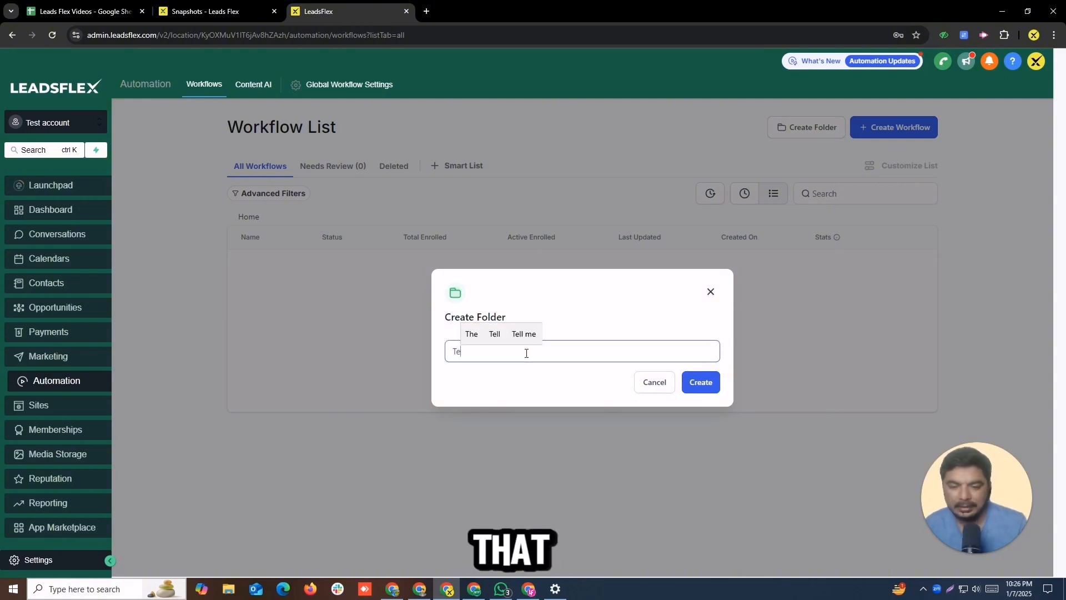
pyautogui.write('st auto')
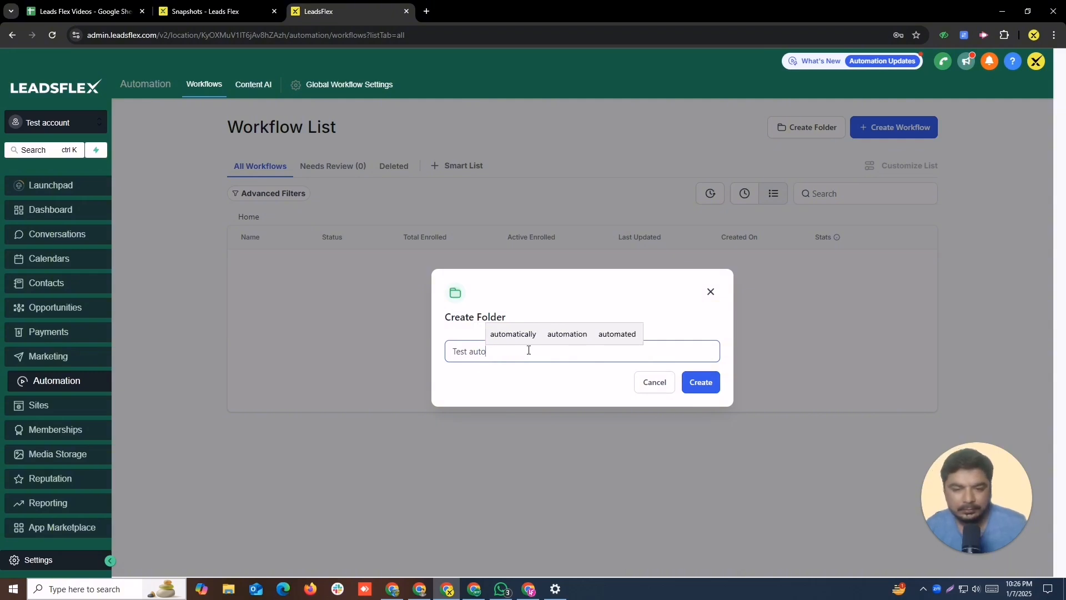
pyautogui.click(567, 333)
pyautogui.click(695, 384)
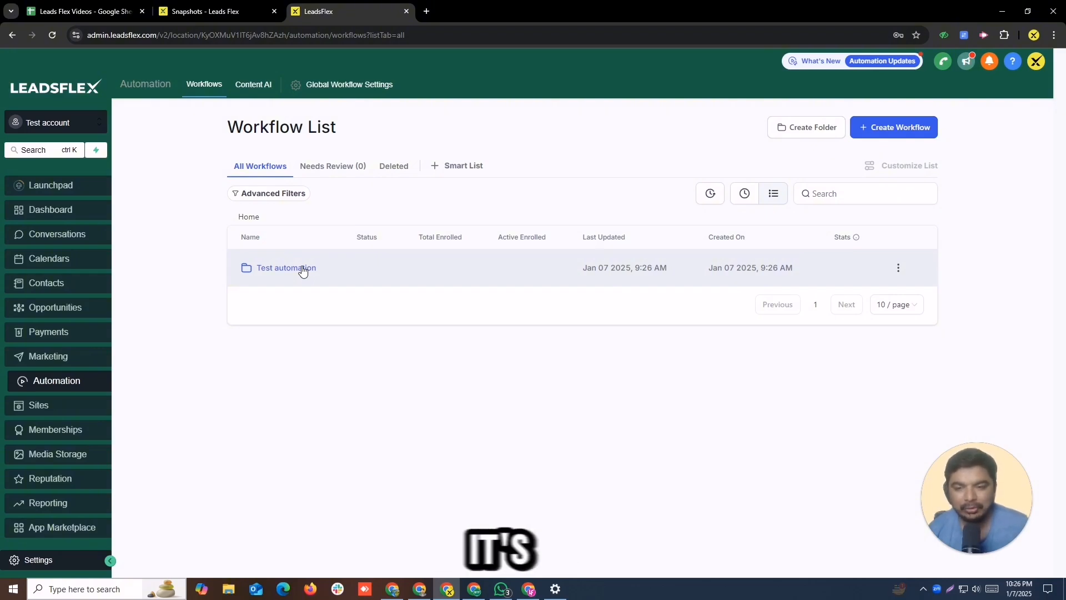
# Step: Inside the Test automation folder, create a new workflow starting from scratch
pyautogui.click(303, 269)
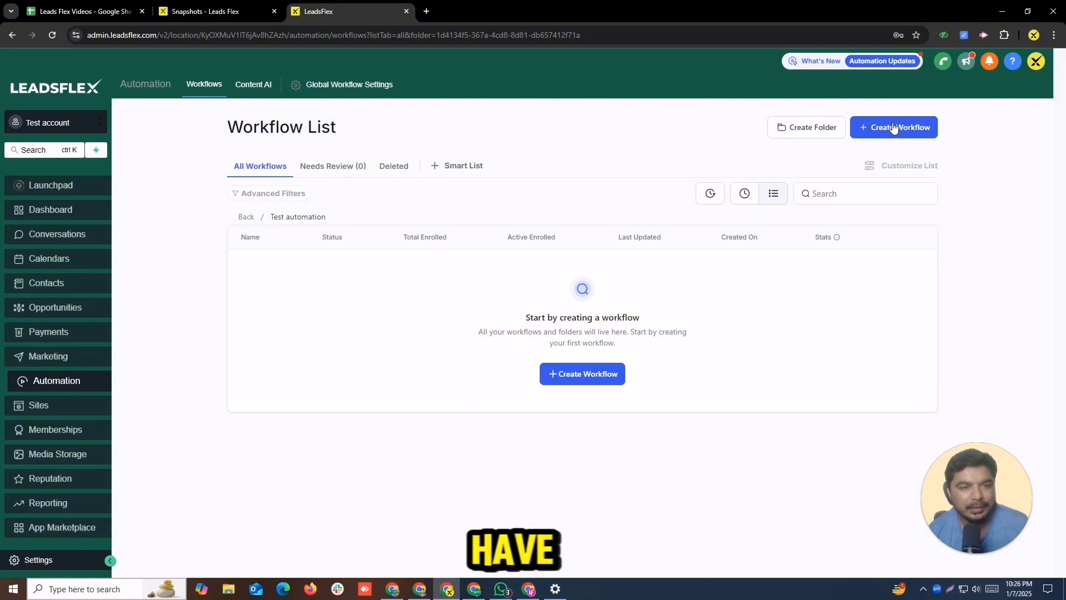
pyautogui.click(587, 374)
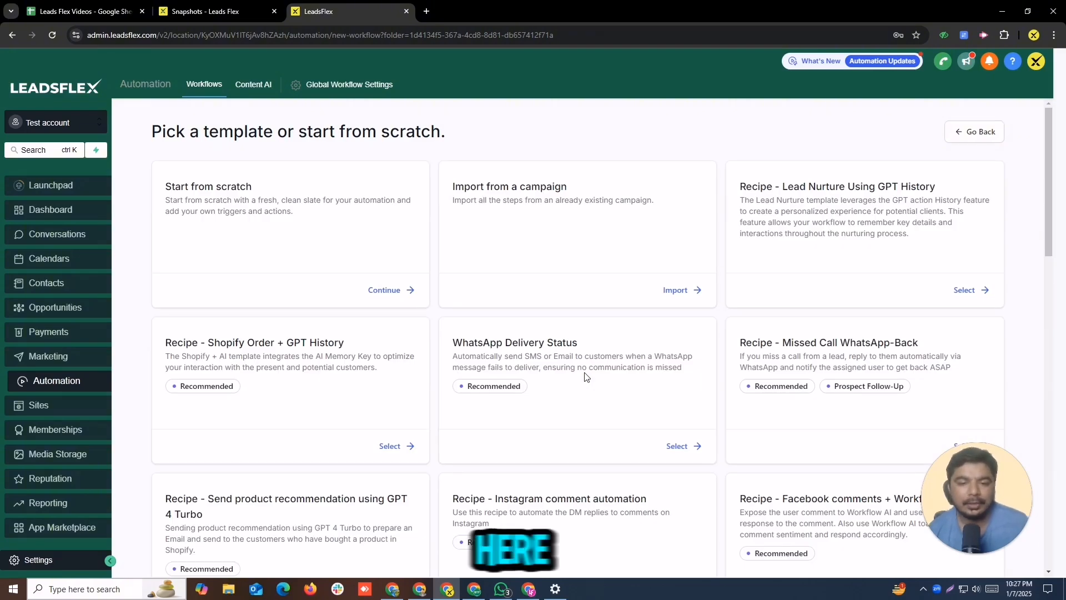
pyautogui.scroll(-17, 575, 356)
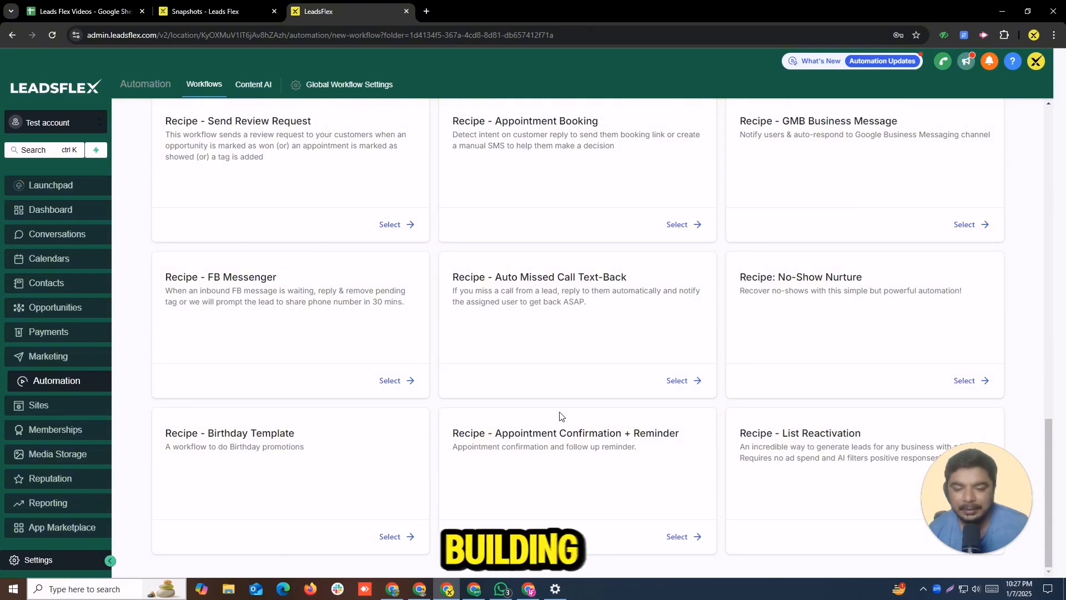
pyautogui.scroll(17, 562, 417)
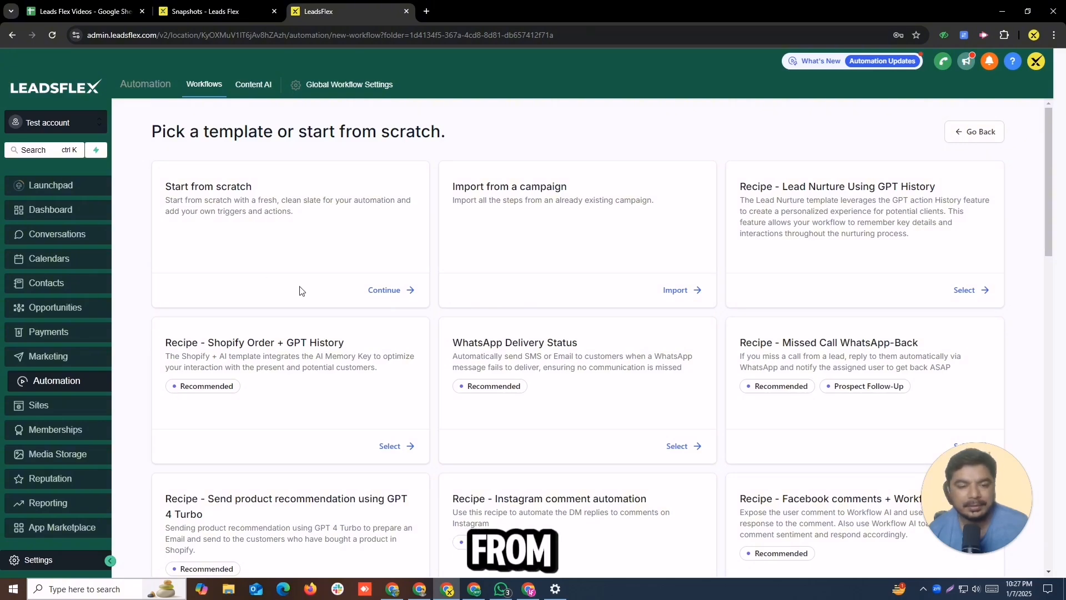
pyautogui.scroll(-15, 324, 318)
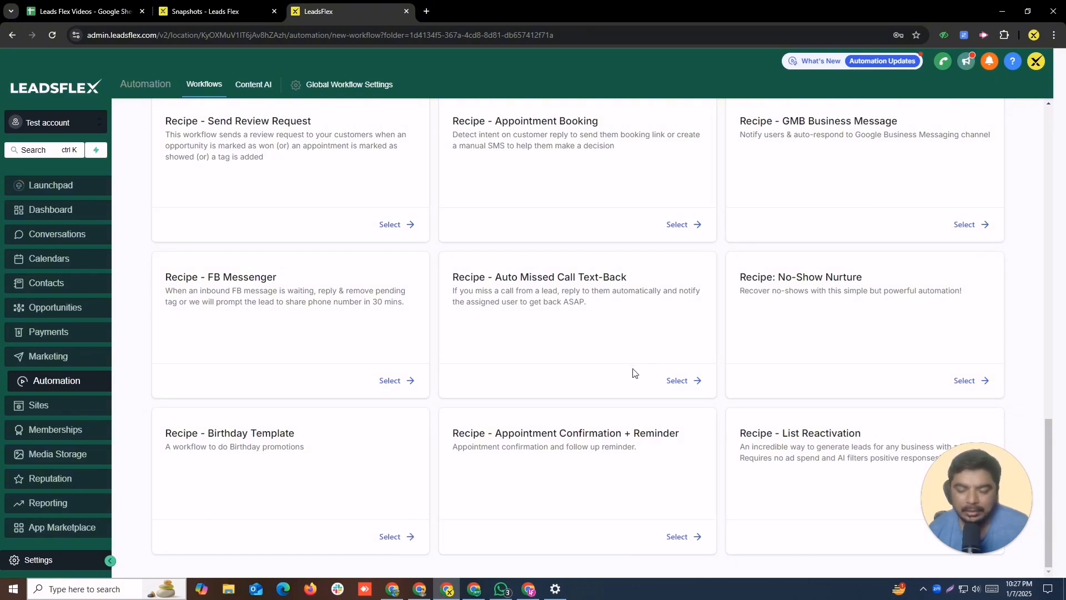
pyautogui.scroll(15, 630, 373)
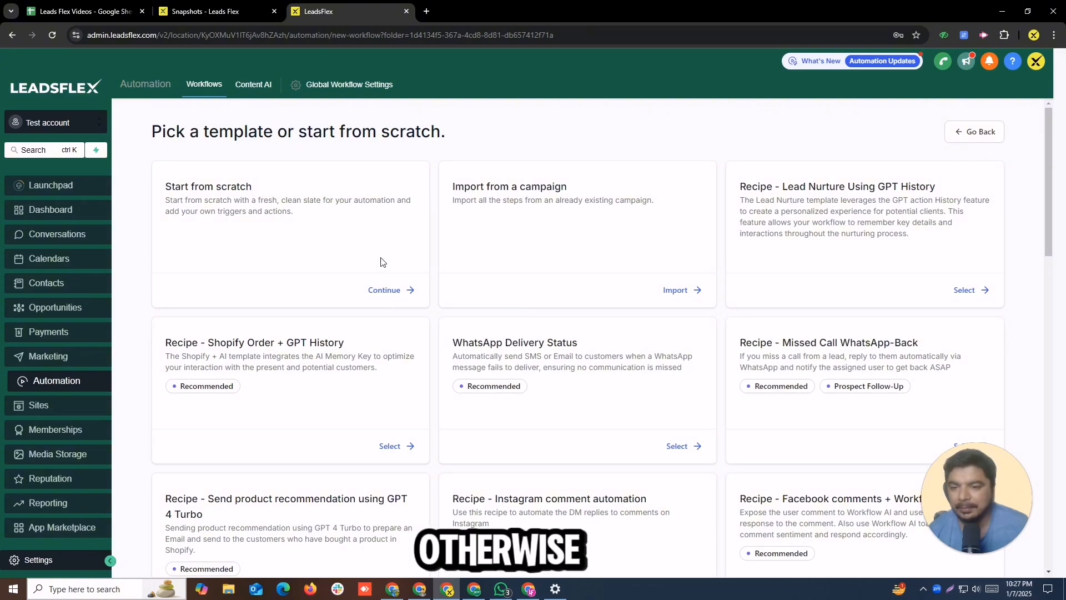
pyautogui.click(382, 289)
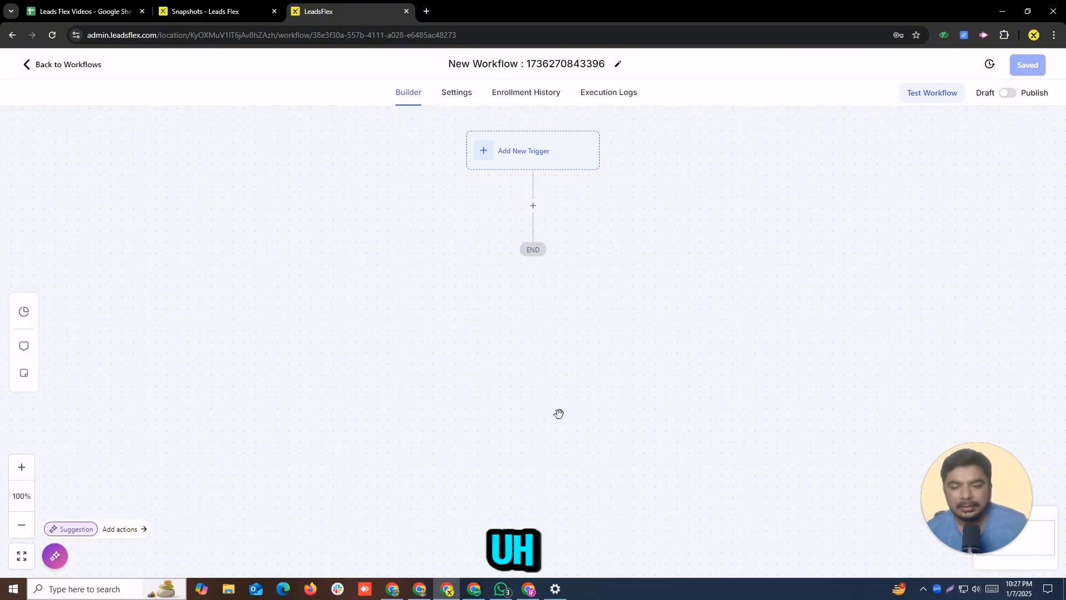
# Step: Rename the workflow to Test automation 01
pyautogui.click(535, 58)
pyautogui.doubleClick(535, 58)
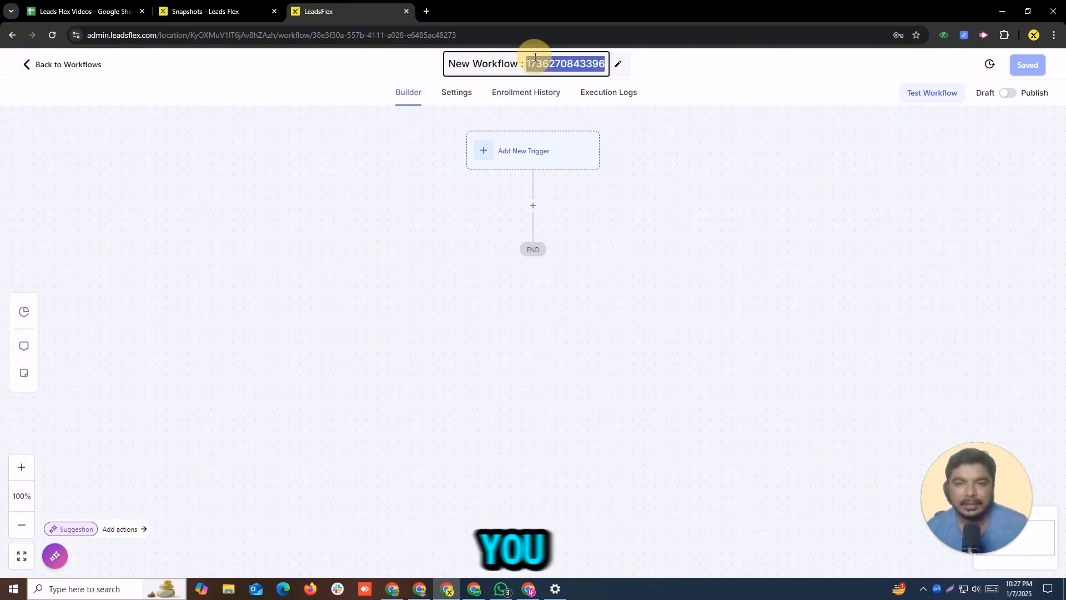
pyautogui.tripleClick(535, 57)
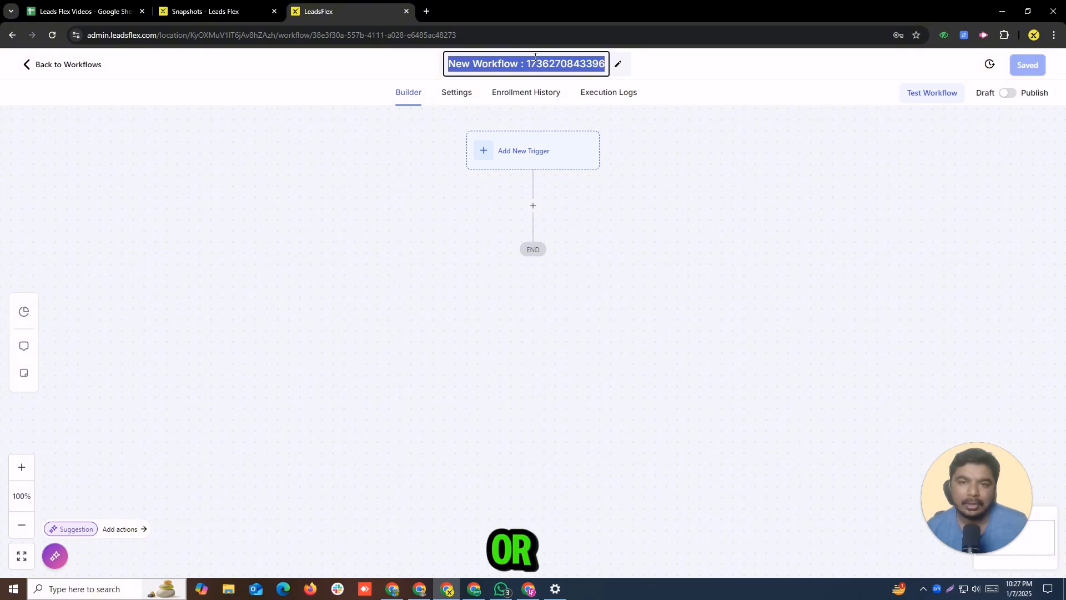
pyautogui.write('Test')
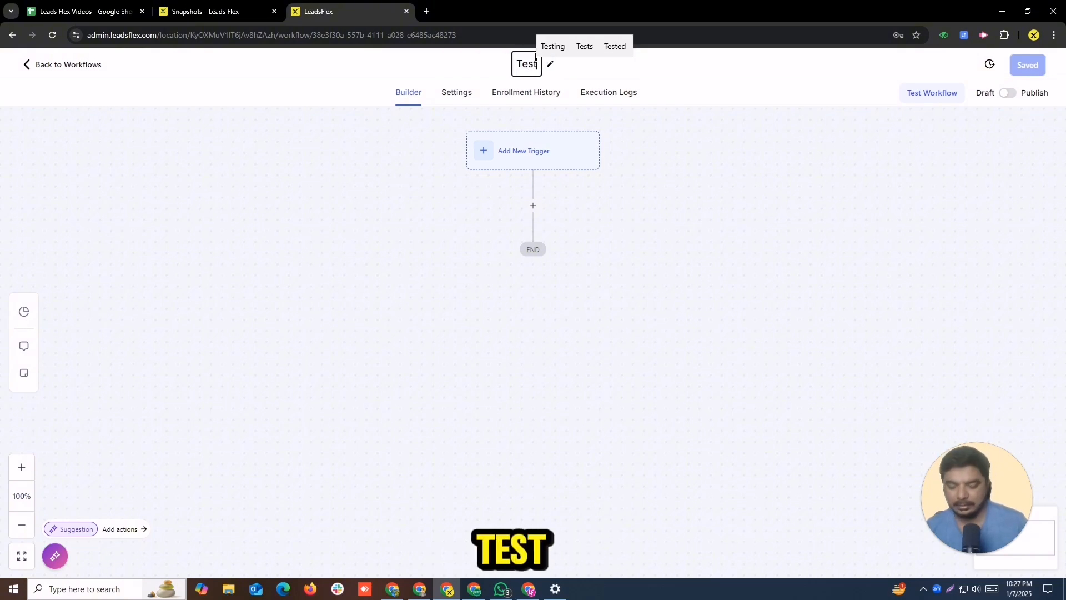
pyautogui.write(' automat')
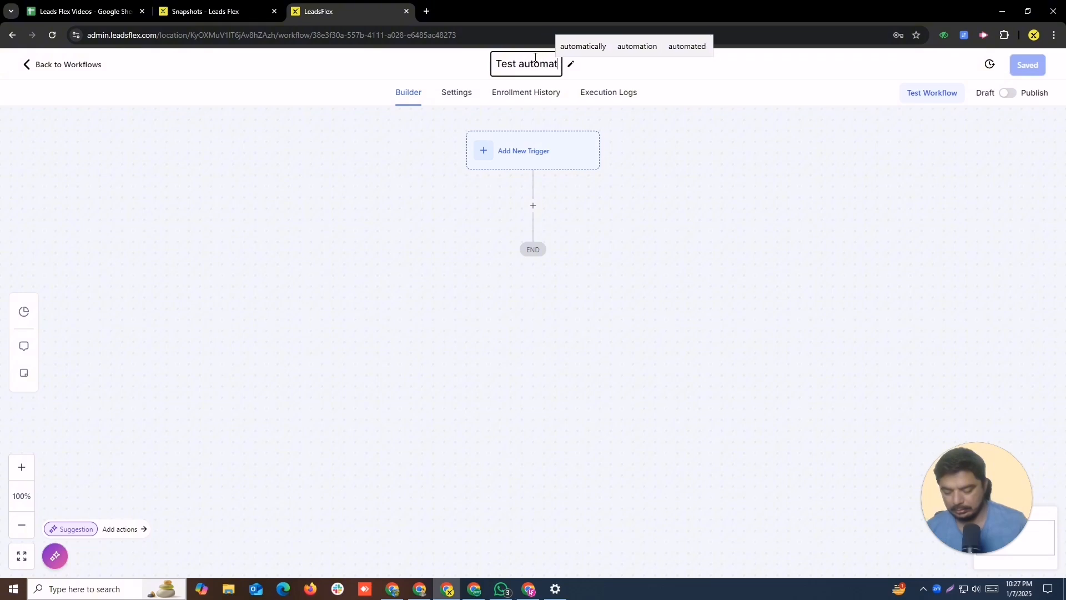
pyautogui.write('ion')
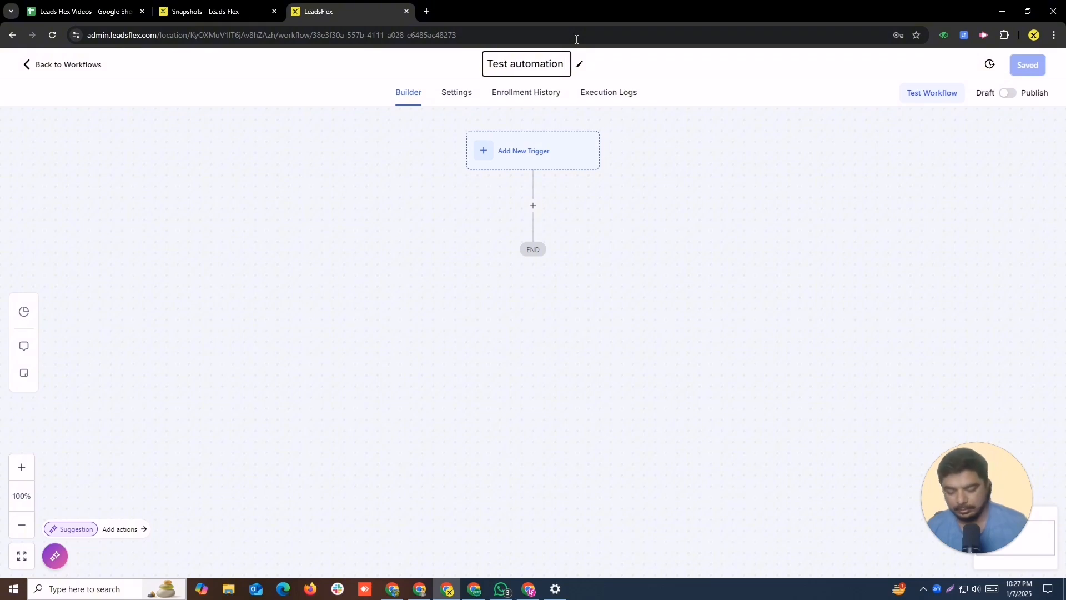
pyautogui.write(' 01')
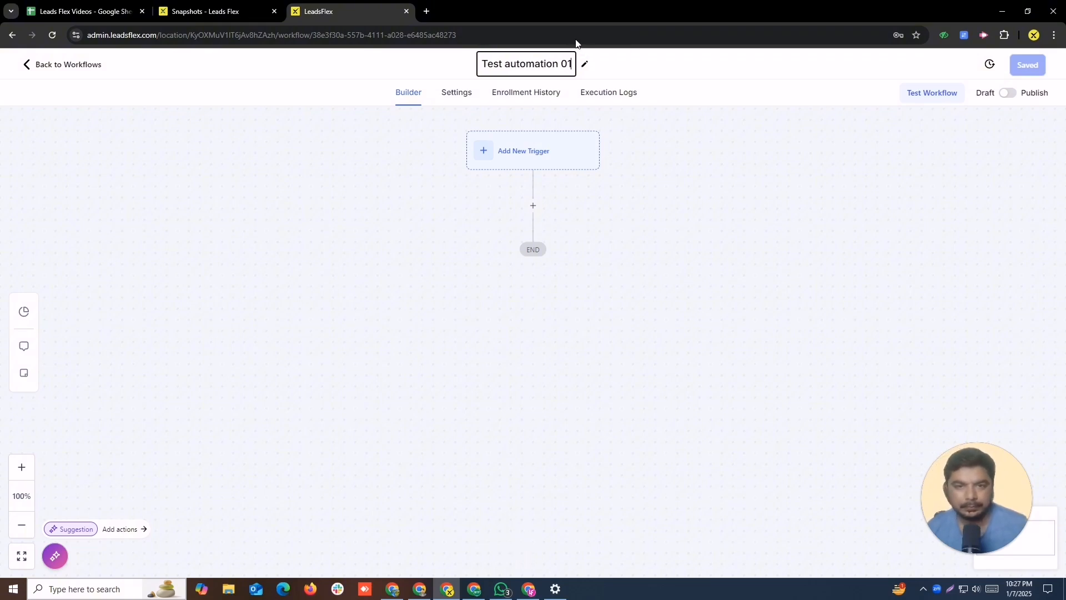
pyautogui.click(671, 164)
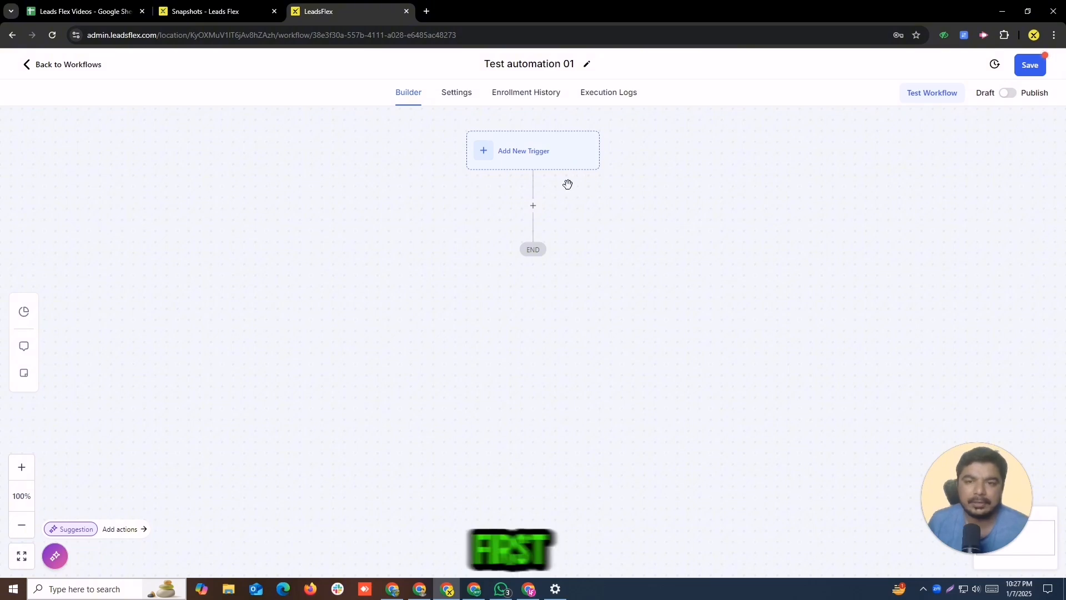
# Step: Open the workflow settings and switch Stop on response on, then off again
pyautogui.click(458, 95)
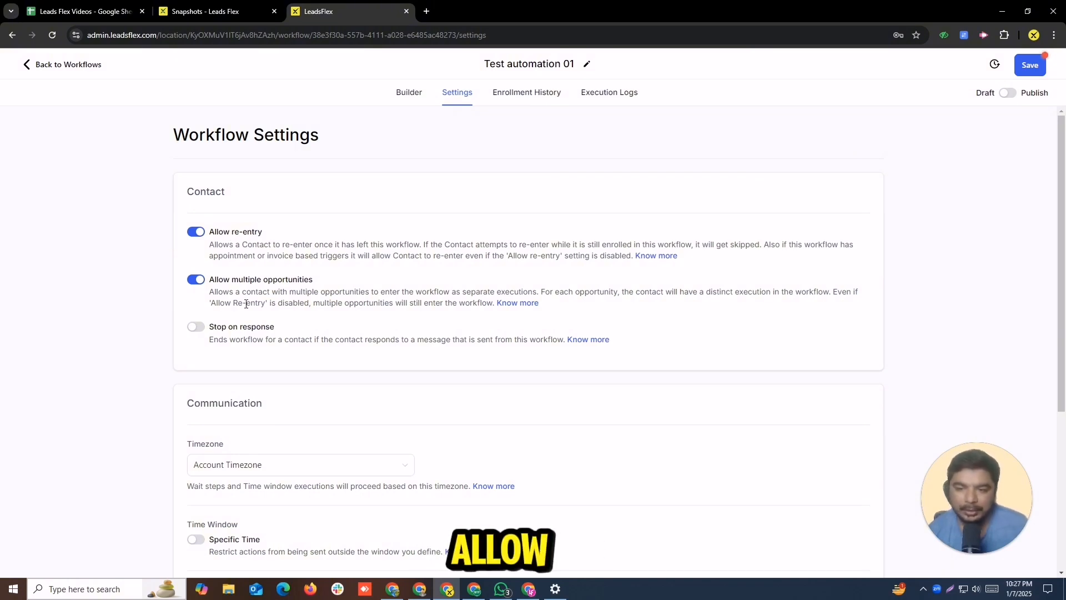
pyautogui.scroll(-1, 1061, 148)
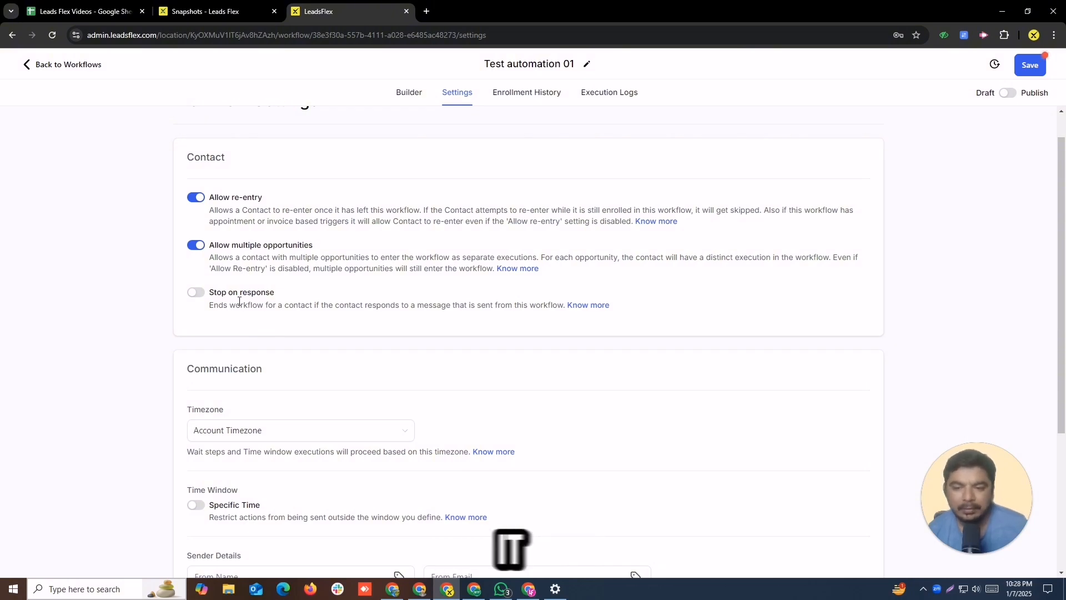
pyautogui.click(196, 293)
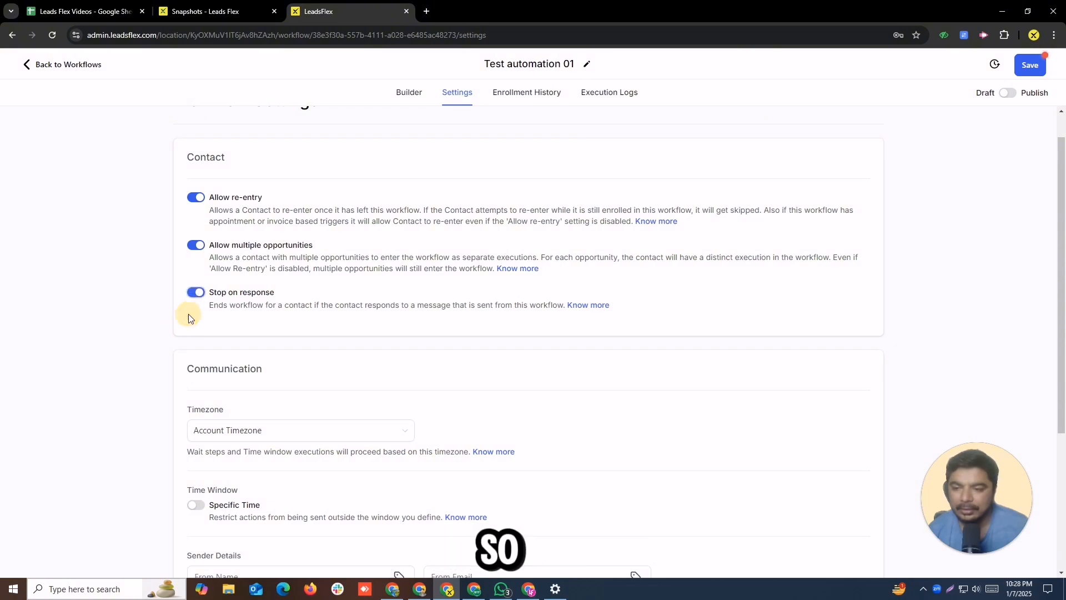
pyautogui.click(195, 294)
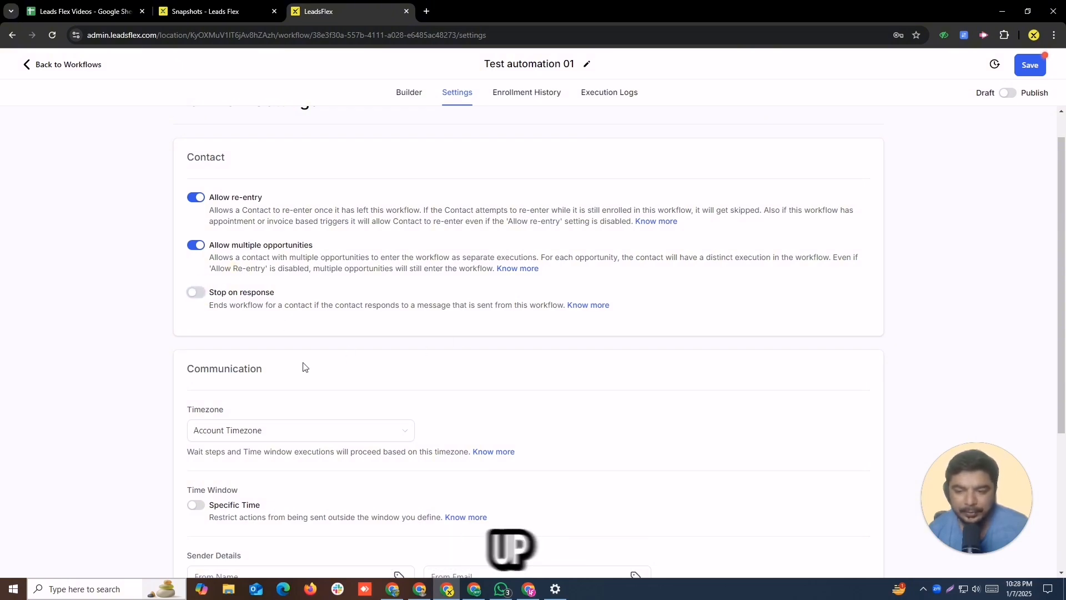
# Step: Review the Timezone options in the Communication settings without changing them
pyautogui.moveTo(1058, 200); pyautogui.dragTo(1055, 339)
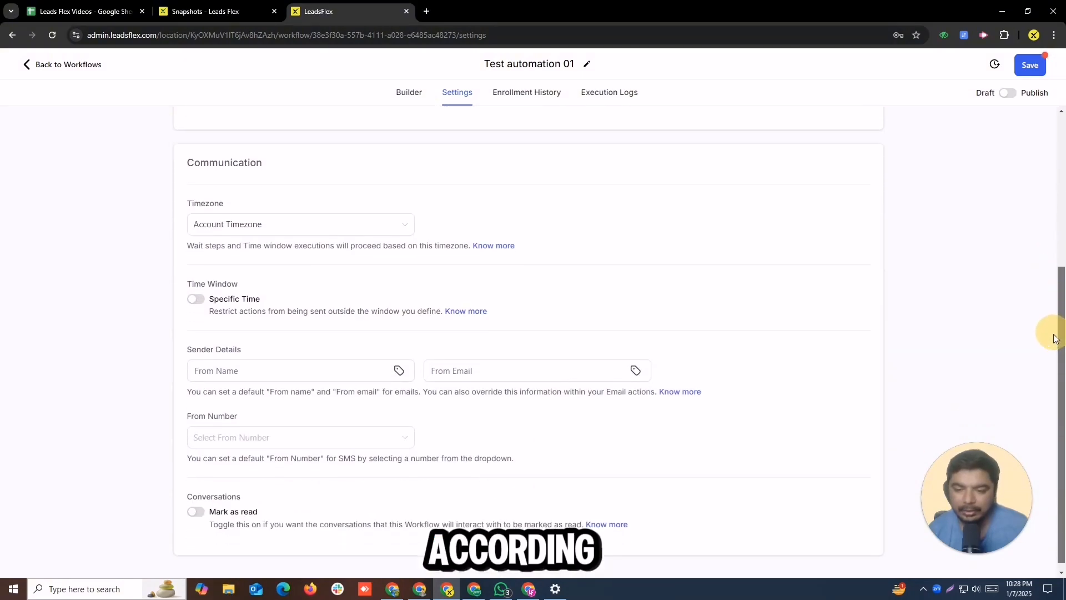
pyautogui.click(307, 225)
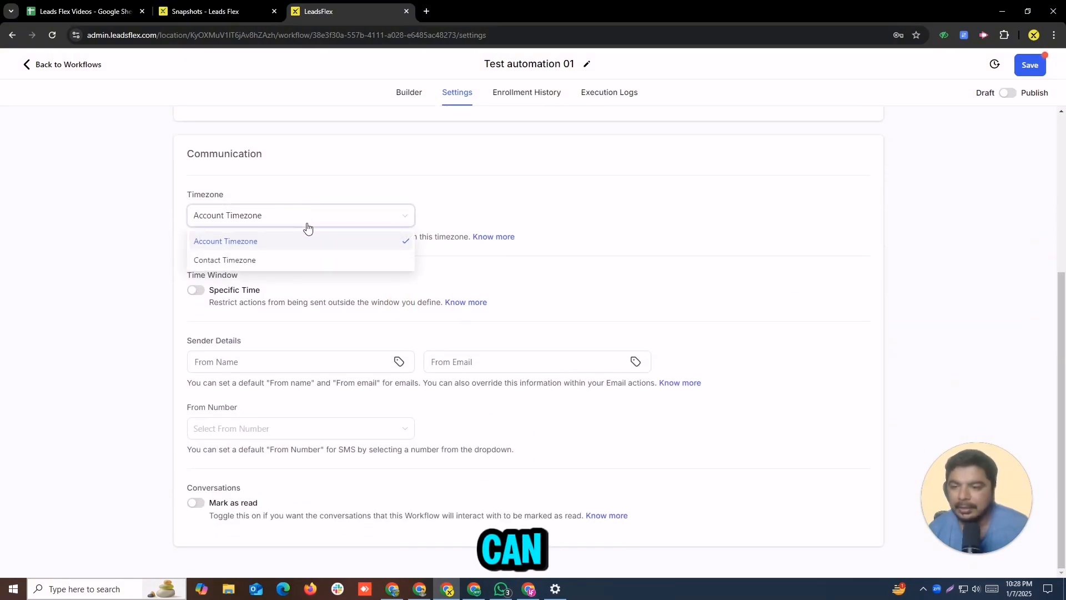
pyautogui.click(655, 248)
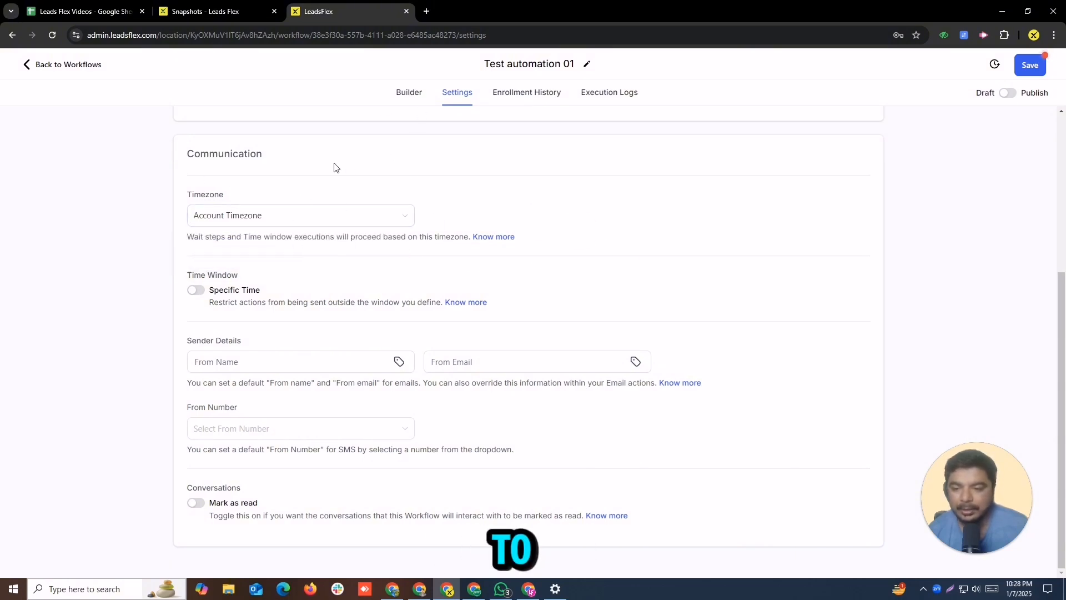
# Step: Set the default sender From Name to the user's Full Name merge field
pyautogui.click(398, 362)
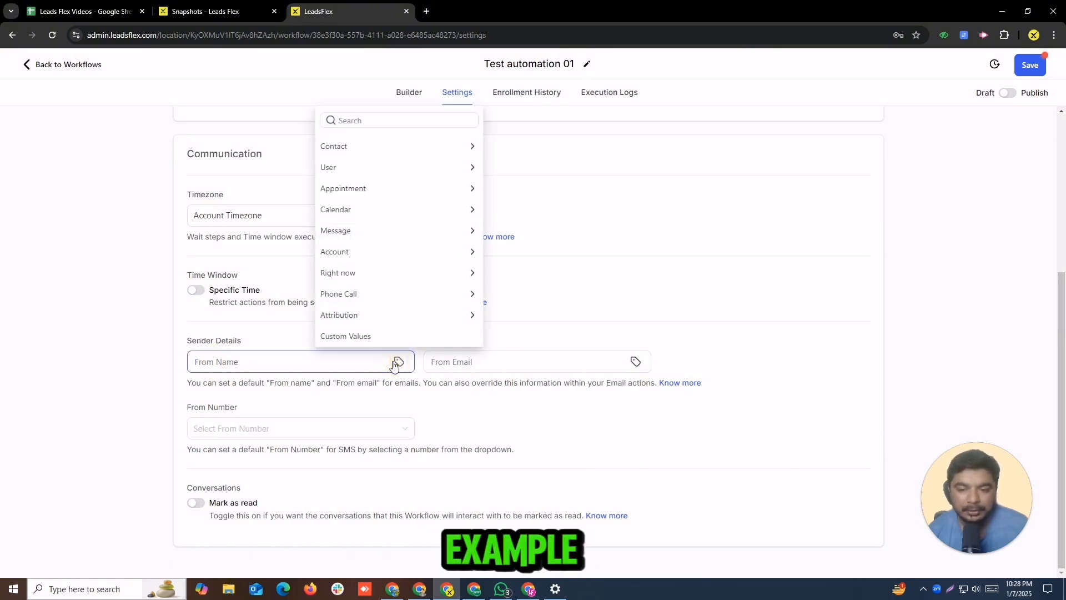
pyautogui.click(403, 188)
pyautogui.click(326, 99)
pyautogui.click(362, 166)
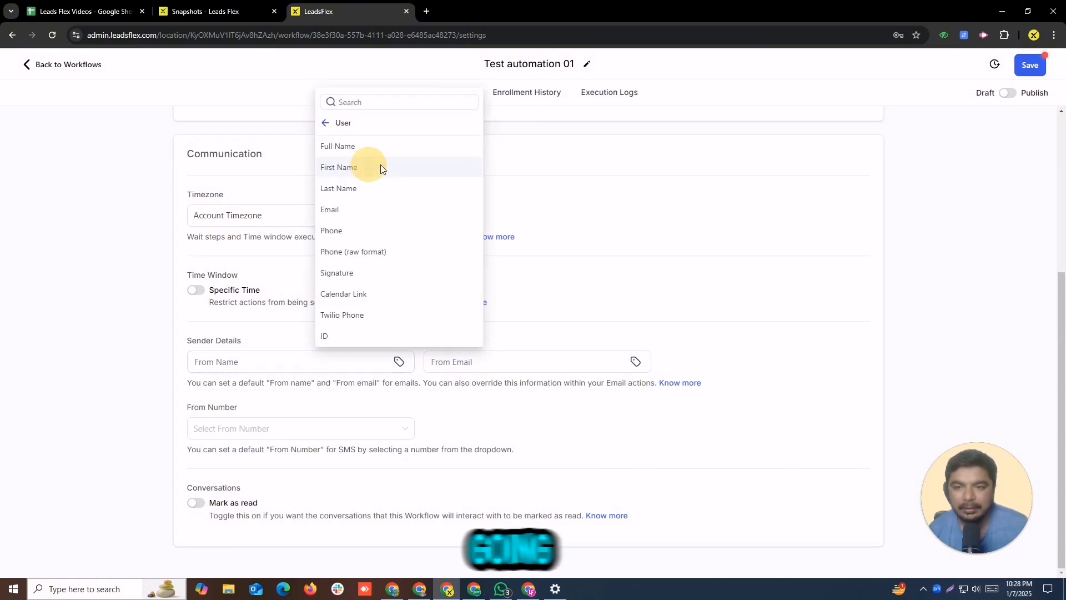
pyautogui.click(390, 146)
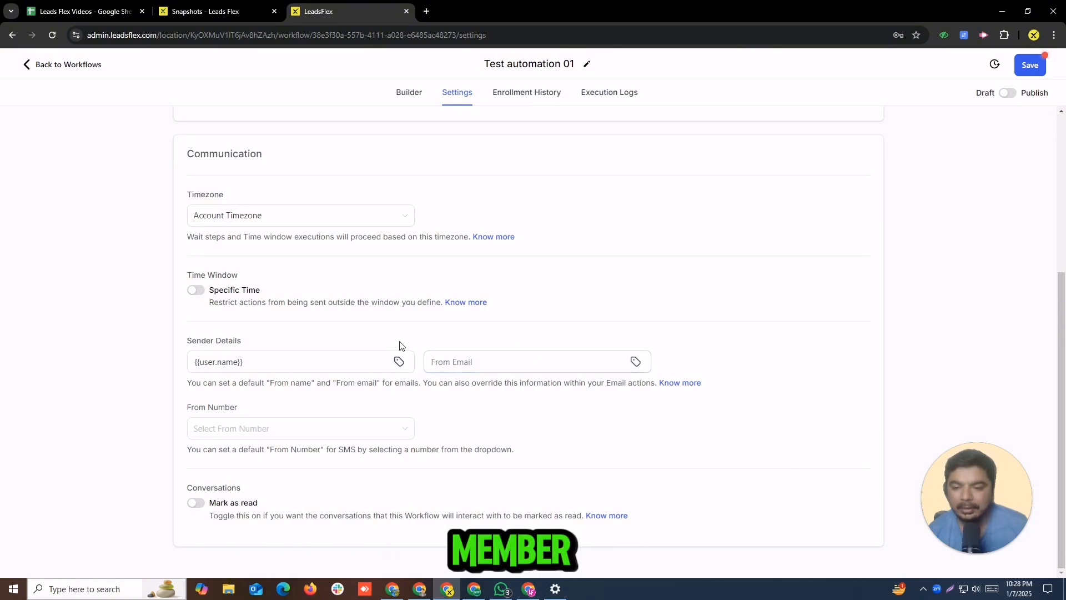
# Step: Set the default From Email to the user's Email merge field and open the From Number list
pyautogui.click(639, 363)
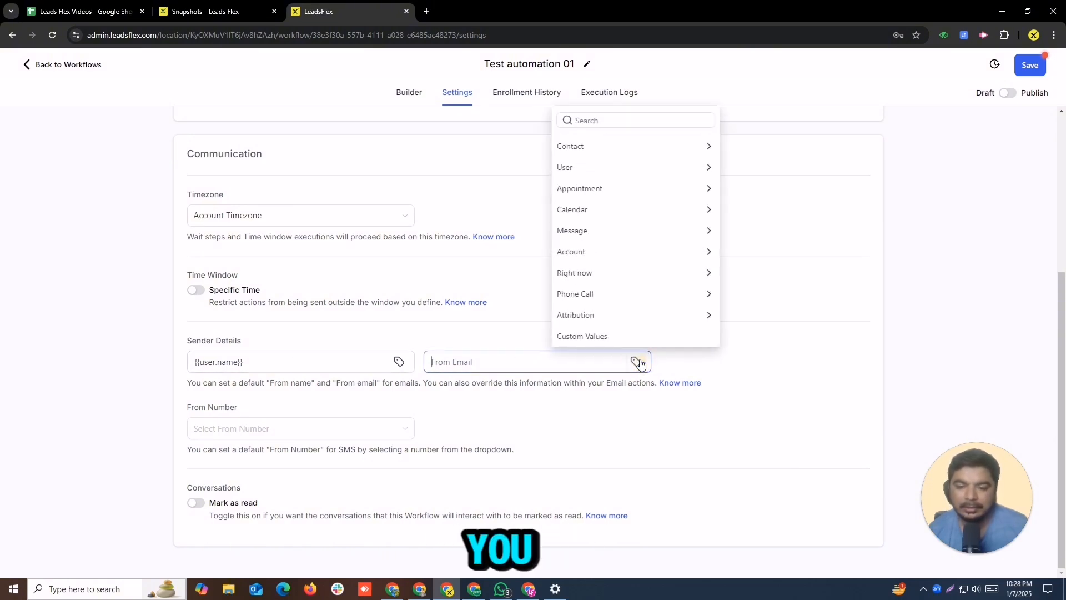
pyautogui.click(687, 168)
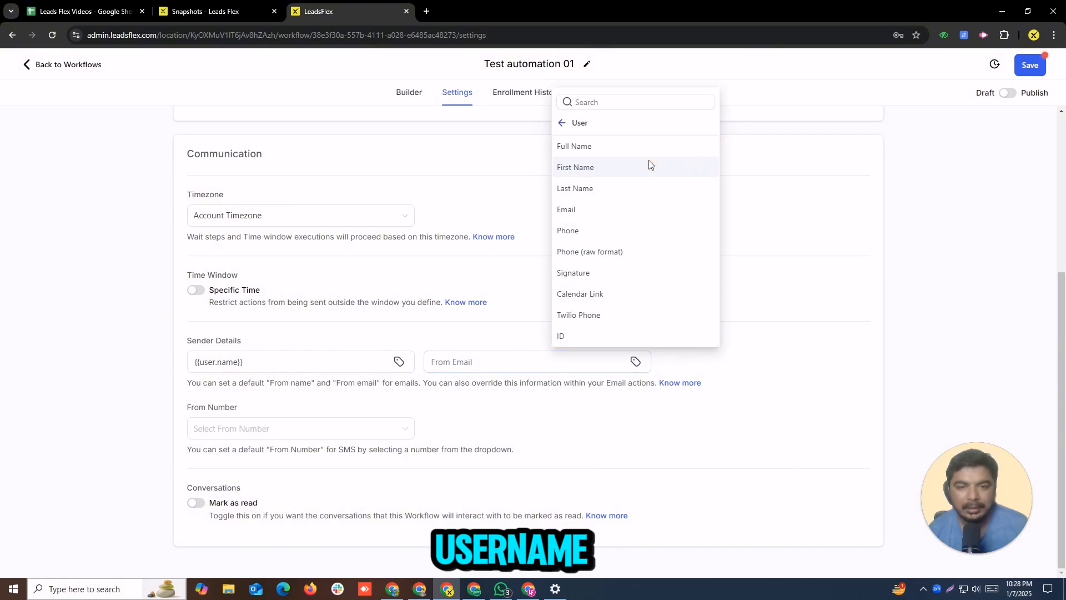
pyautogui.click(616, 209)
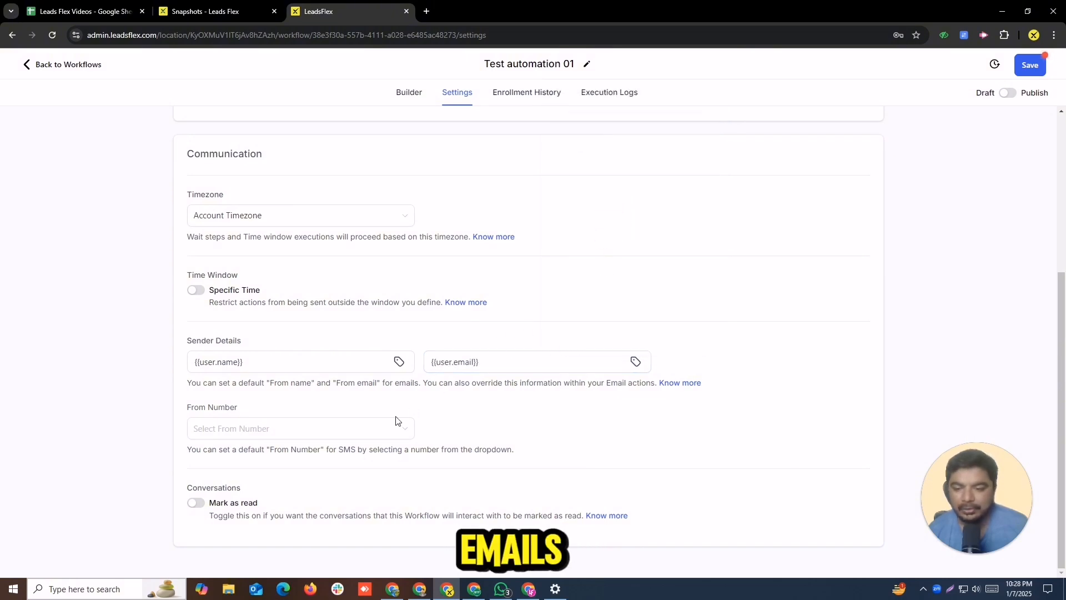
pyautogui.click(278, 429)
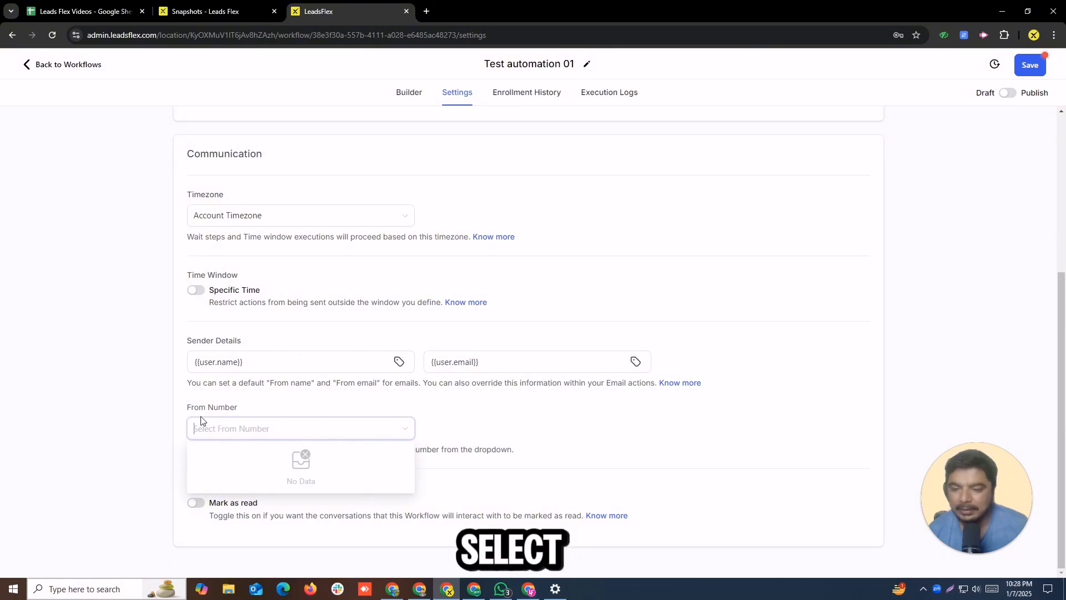
# Step: Close the empty From Number list and save the workflow settings
pyautogui.click(509, 415)
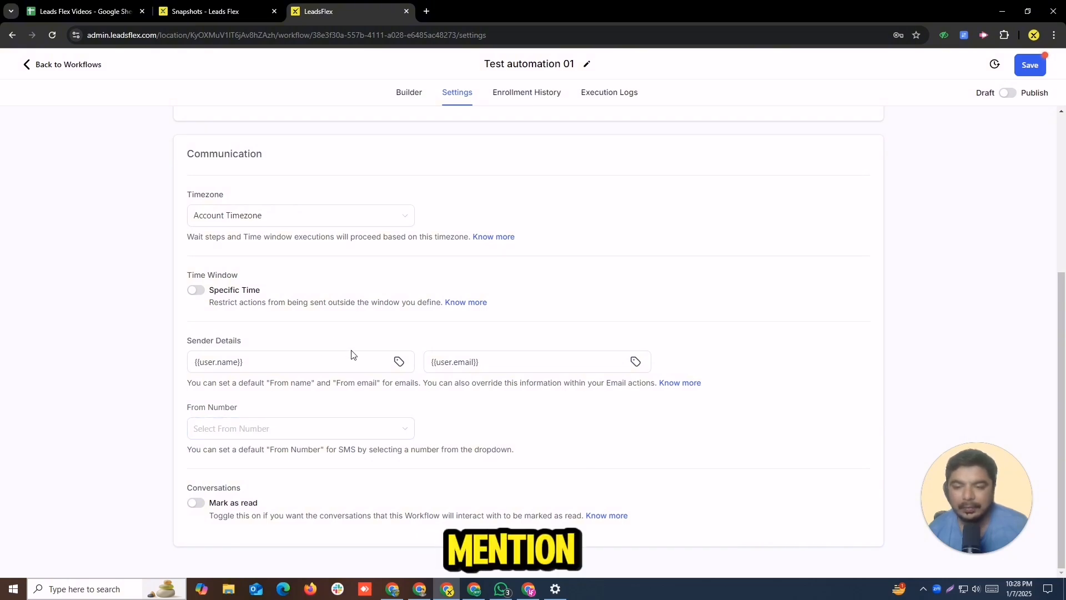
pyautogui.scroll(5, 351, 355)
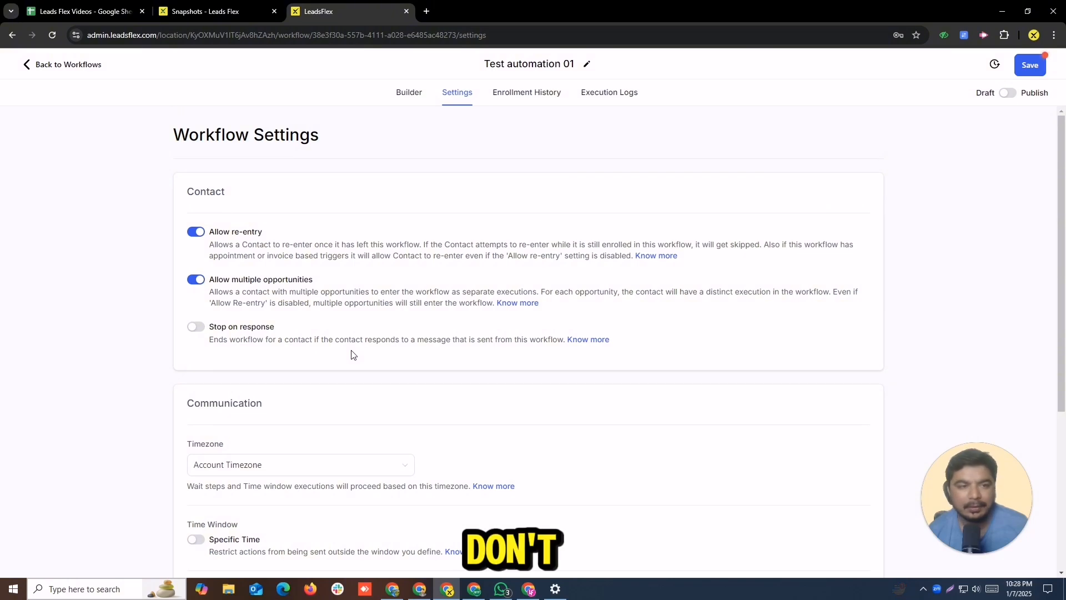
pyautogui.click(1028, 66)
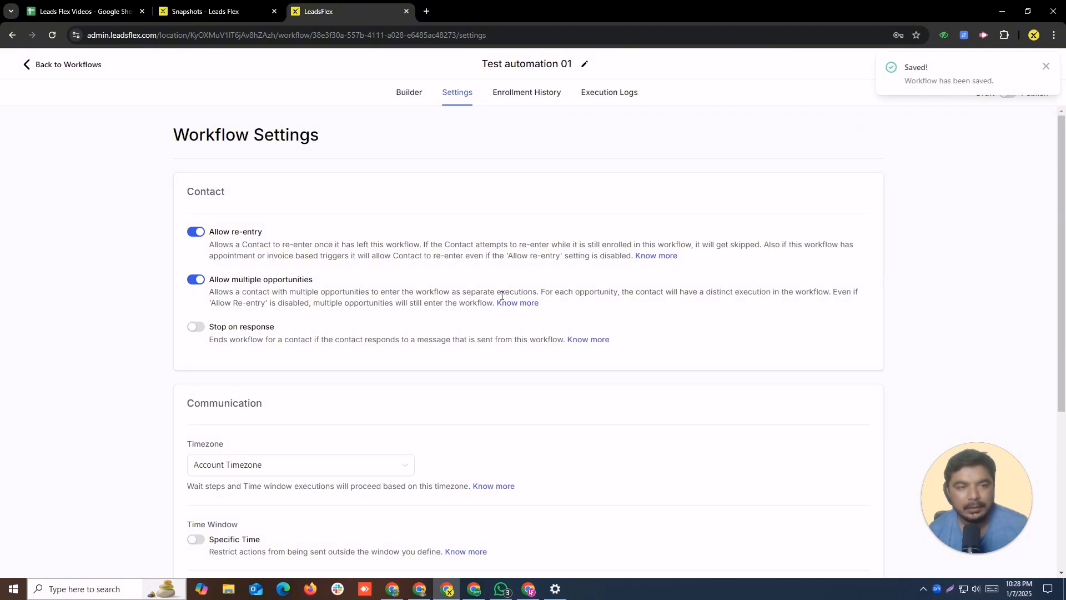
# Step: Replace the default From Email with the company's info address and the From Name with the sender's first name
pyautogui.scroll(-5, 499, 295)
pyautogui.click(494, 363)
pyautogui.moveTo(494, 363); pyautogui.dragTo(404, 360)
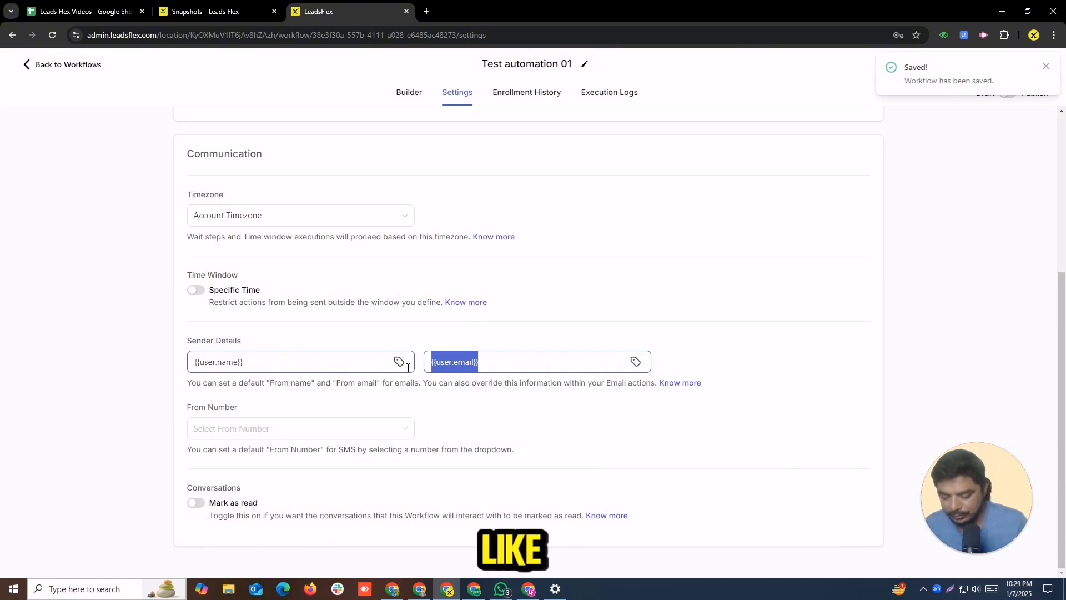
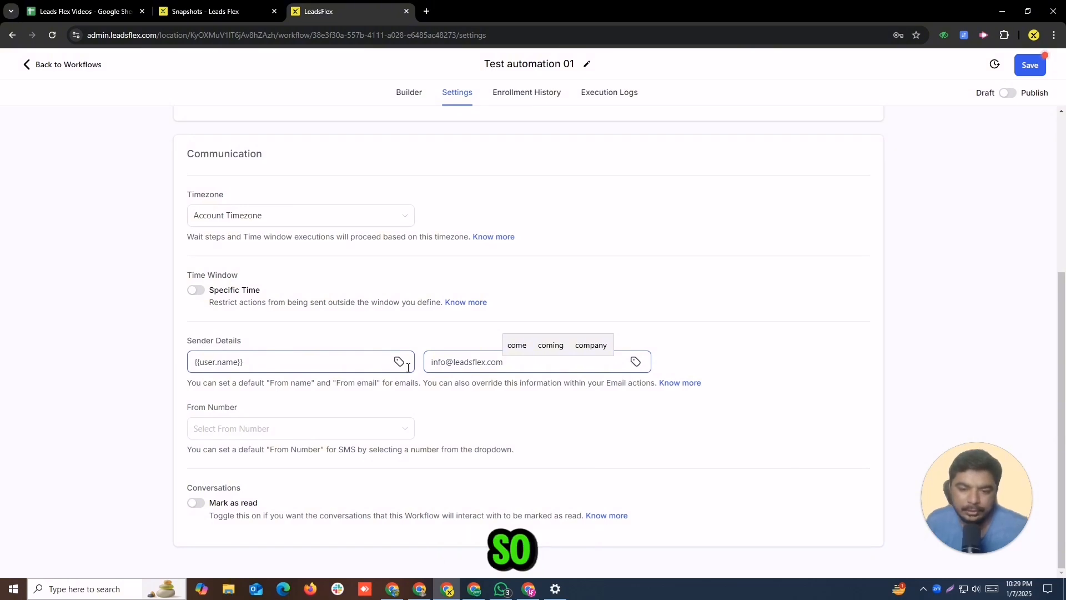
pyautogui.moveTo(261, 361); pyautogui.dragTo(169, 414)
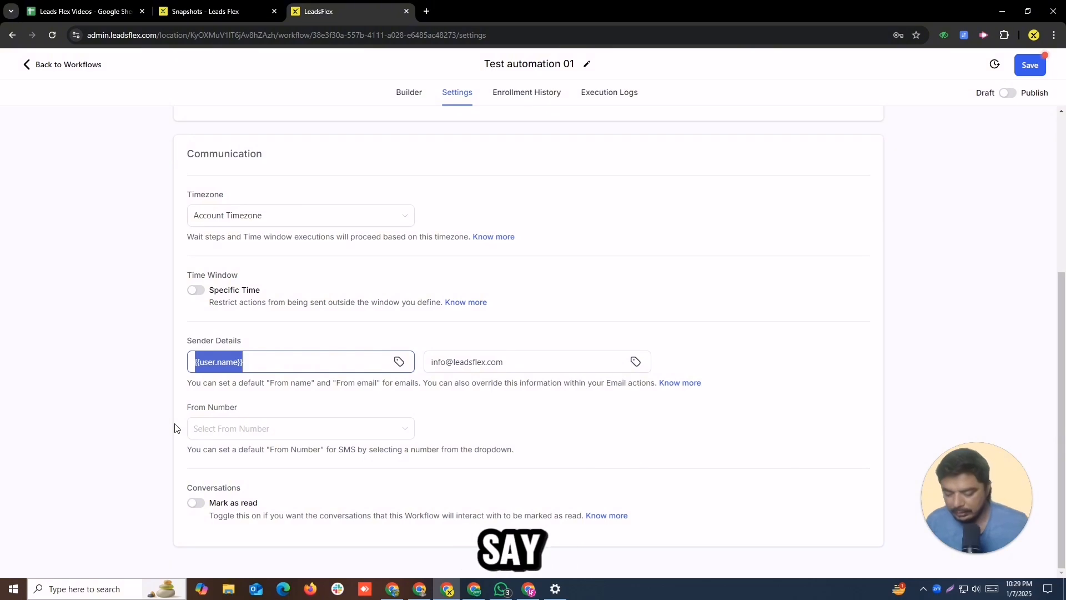
pyautogui.write('Aslam')
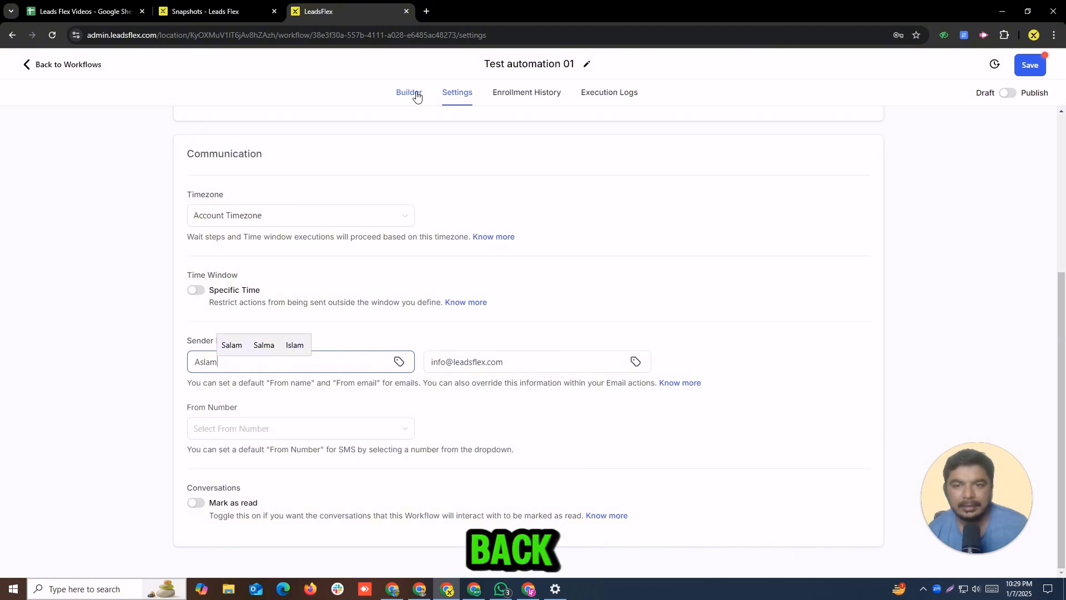
# Step: Save the workflow changes from the Execution Logs view and return to the Builder
pyautogui.click(520, 92)
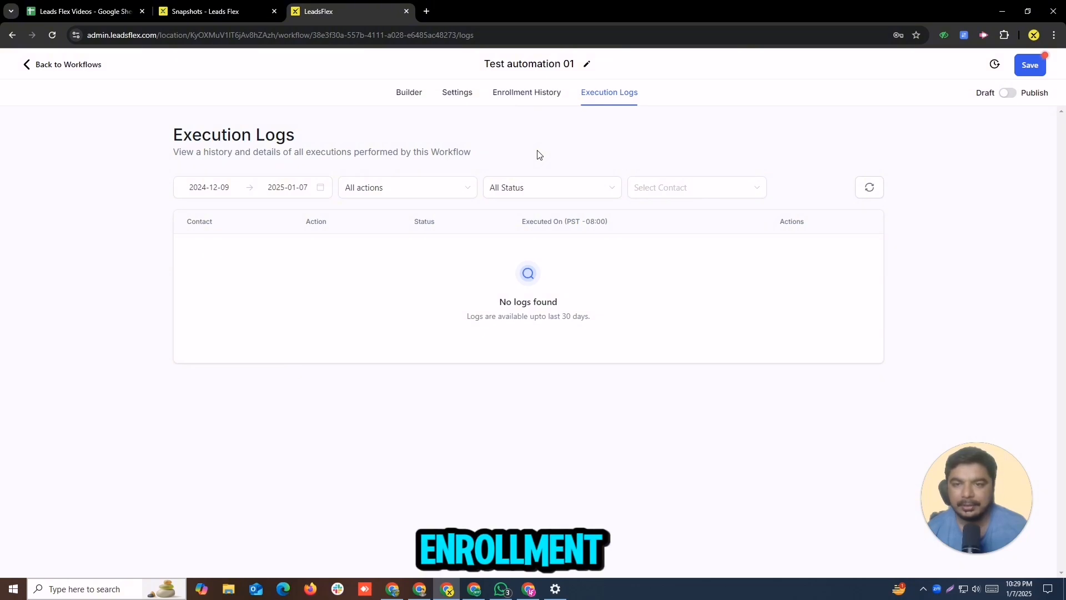
pyautogui.click(1025, 66)
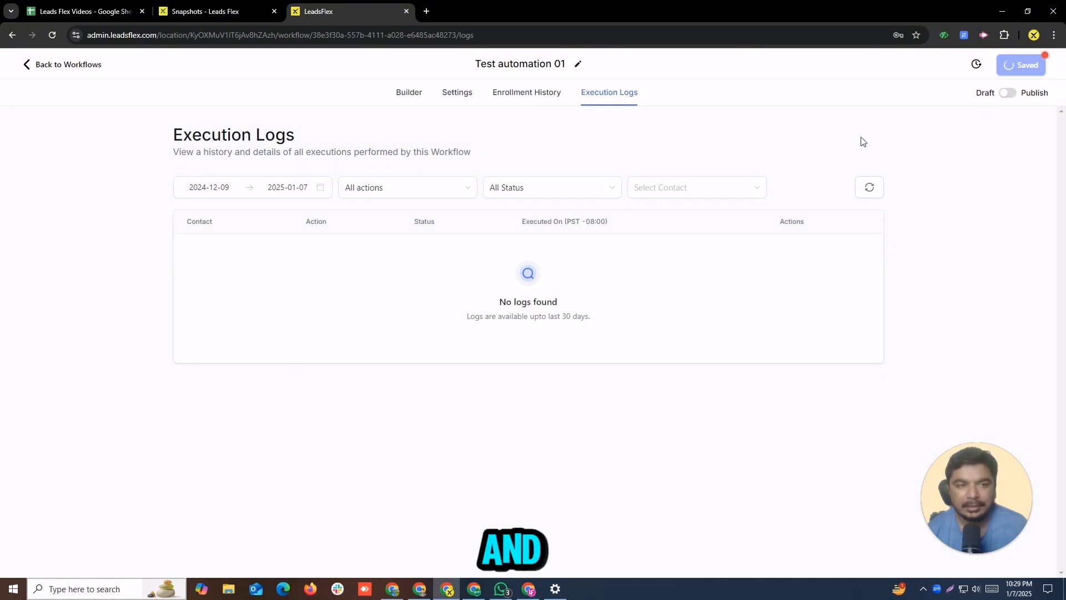
pyautogui.click(1046, 67)
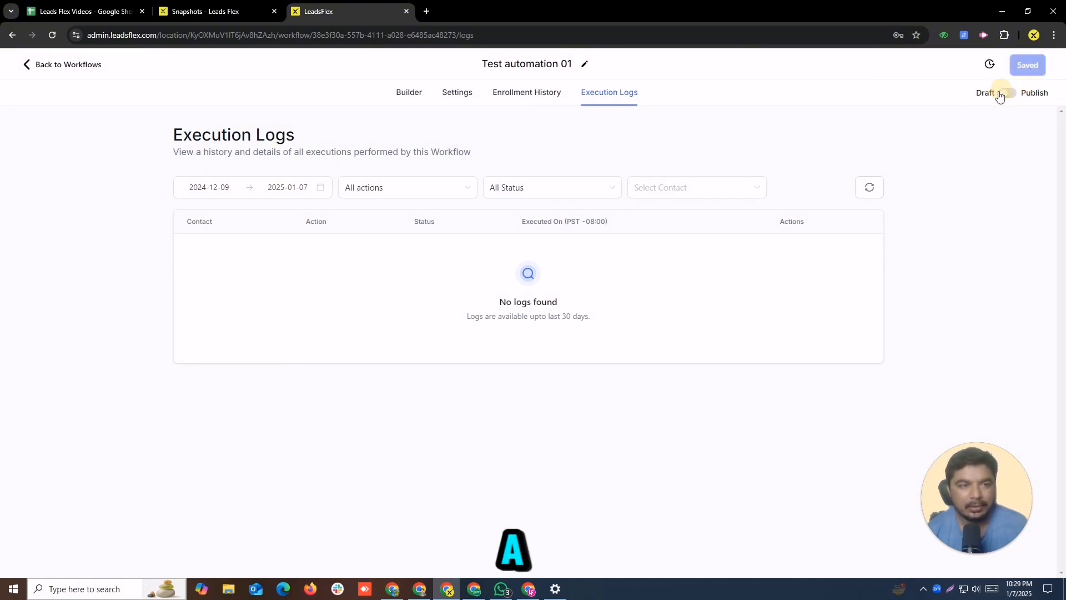
pyautogui.moveTo(978, 94); pyautogui.dragTo(992, 93)
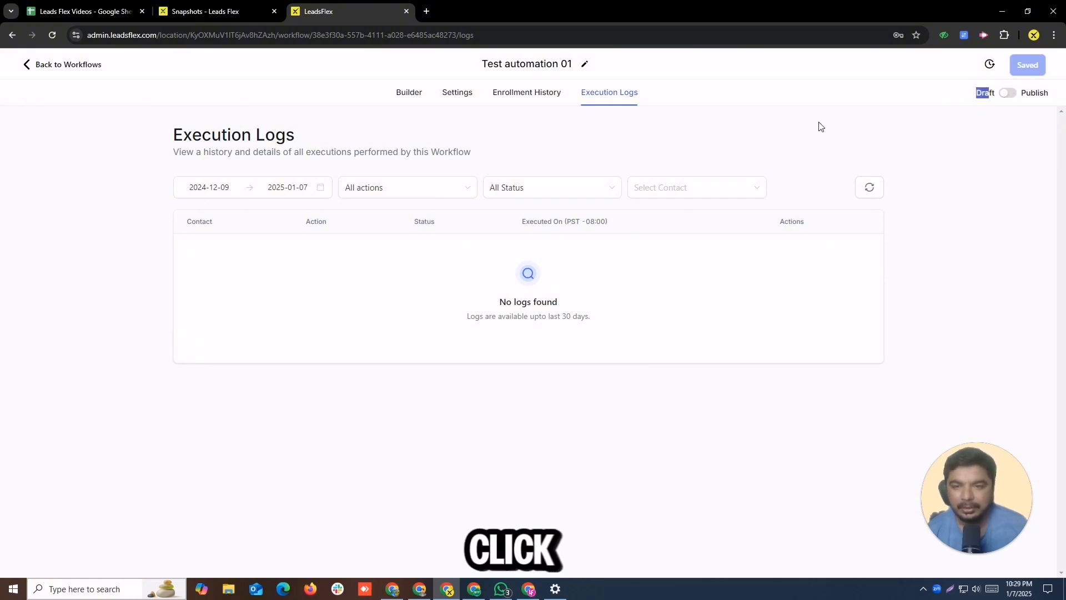
pyautogui.click(410, 94)
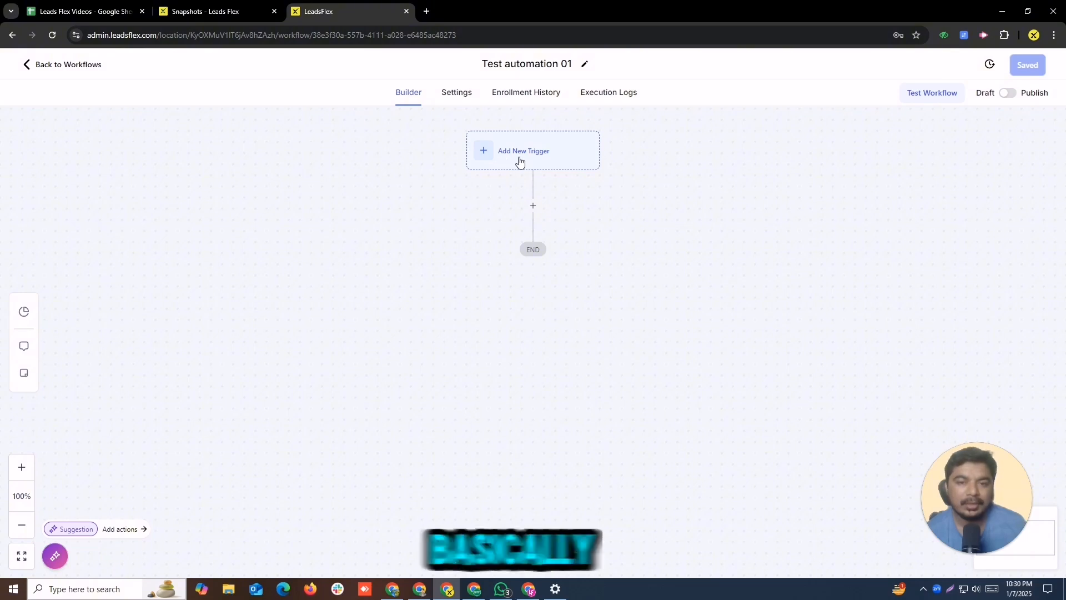
# Step: Try adding a Form Submitted trigger to the workflow, then leave the builder without saving it
pyautogui.click(510, 158)
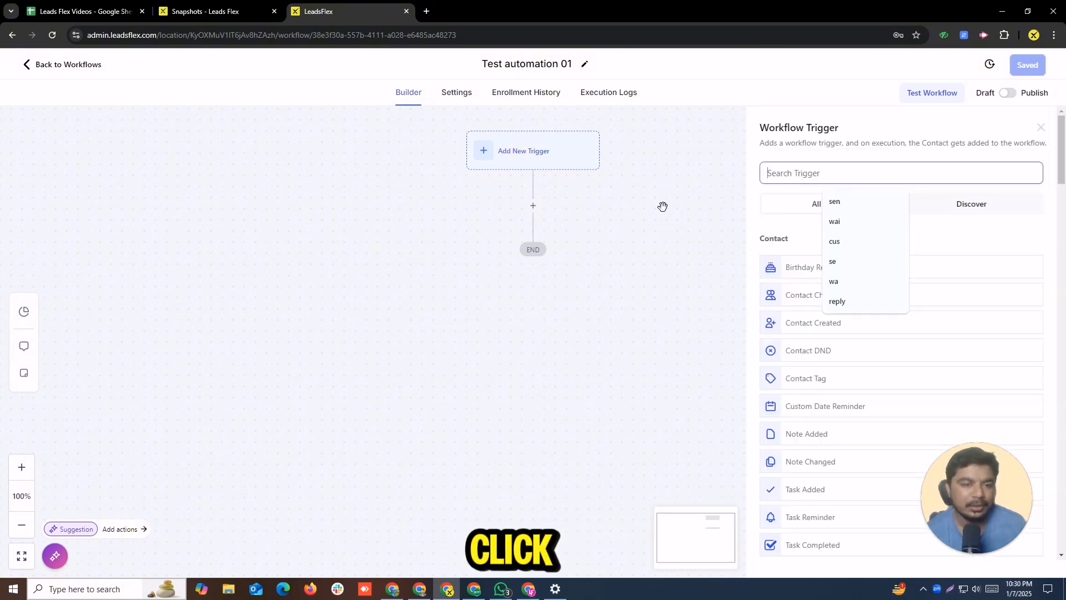
pyautogui.click(769, 225)
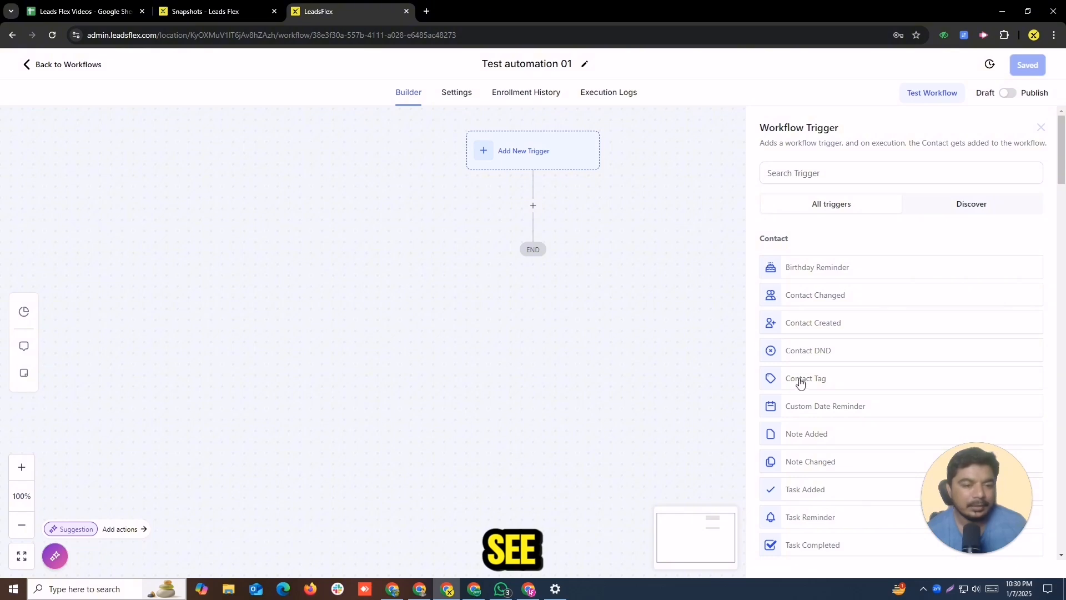
pyautogui.scroll(-15, 819, 439)
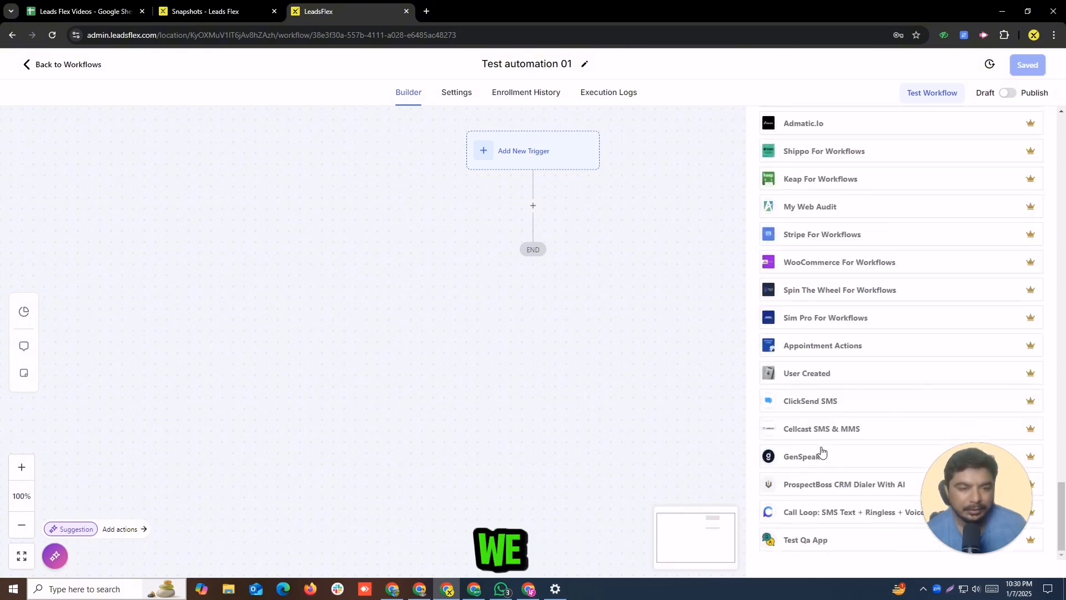
pyautogui.scroll(20, 821, 451)
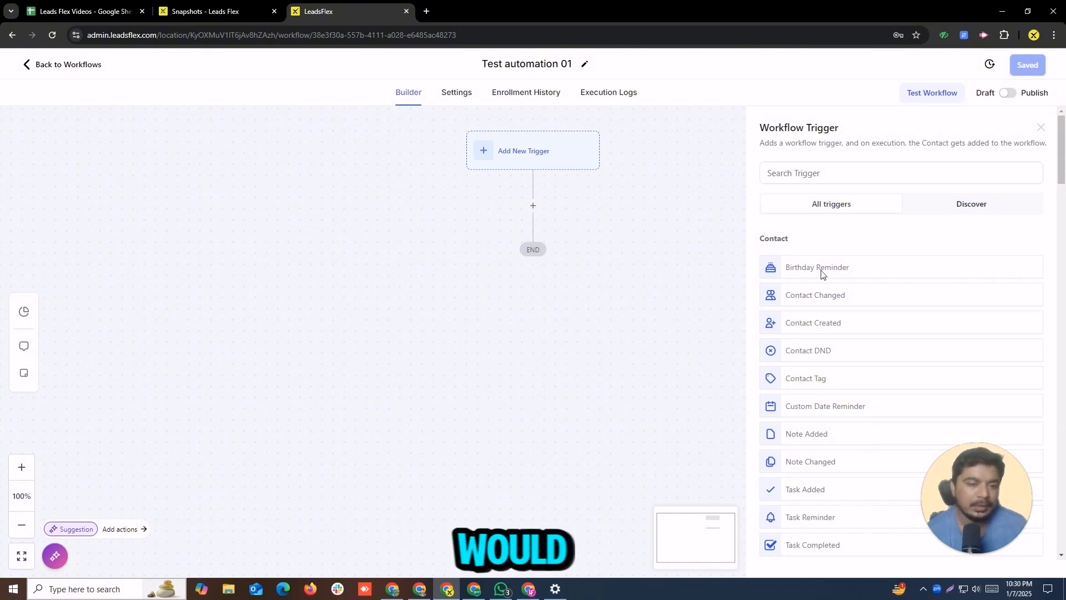
pyautogui.click(826, 169)
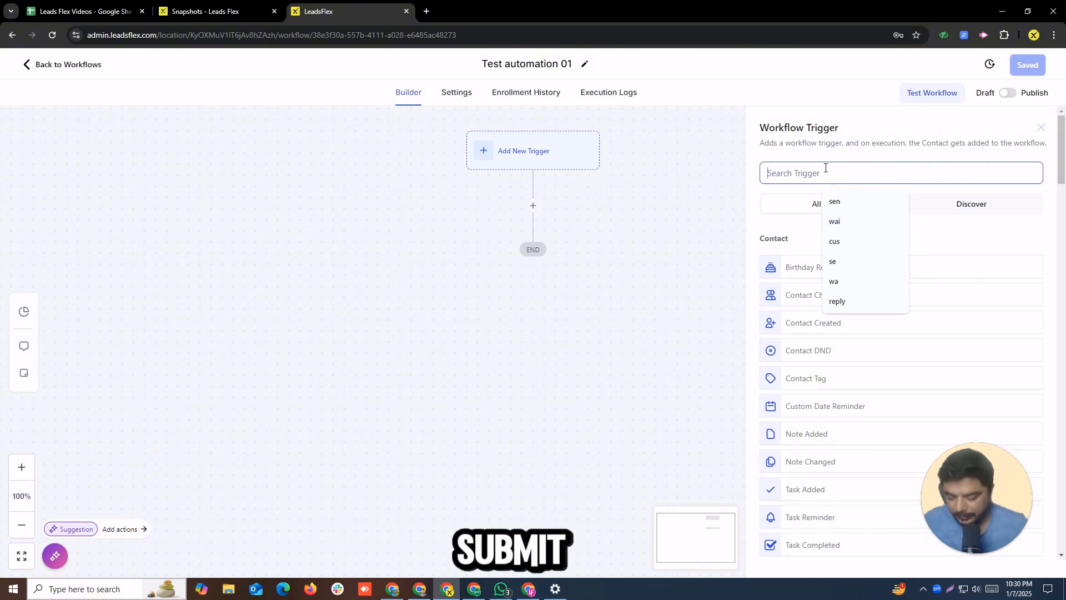
pyautogui.write('sub')
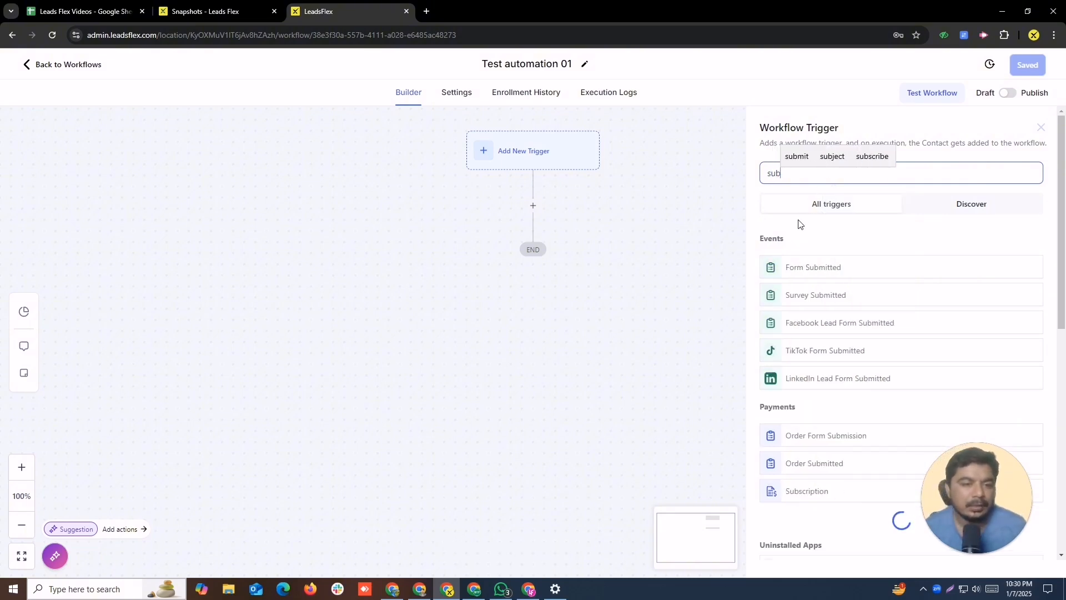
pyautogui.click(807, 271)
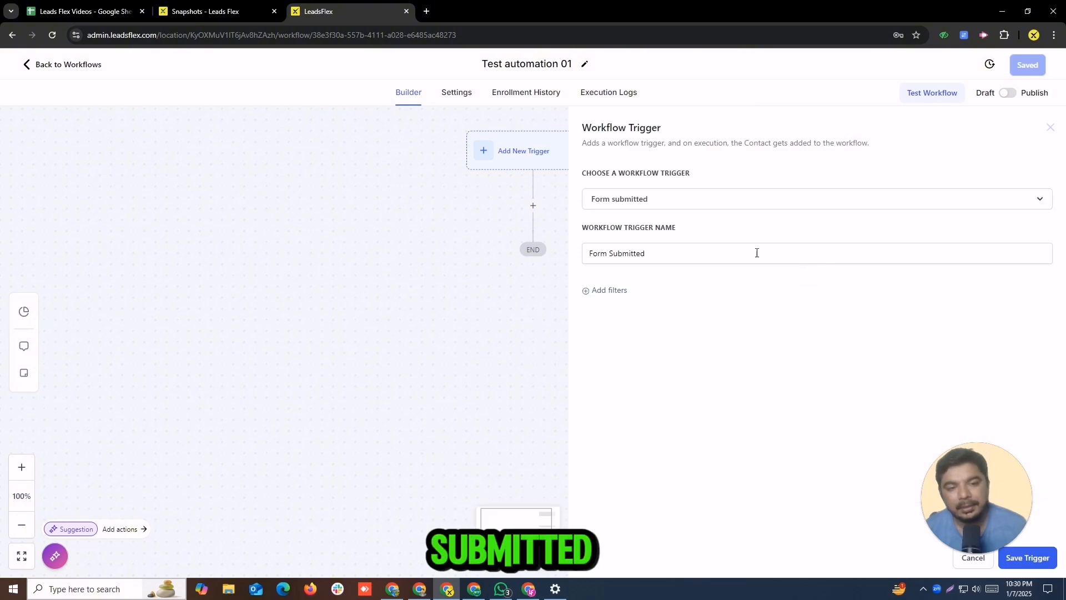
pyautogui.click(659, 259)
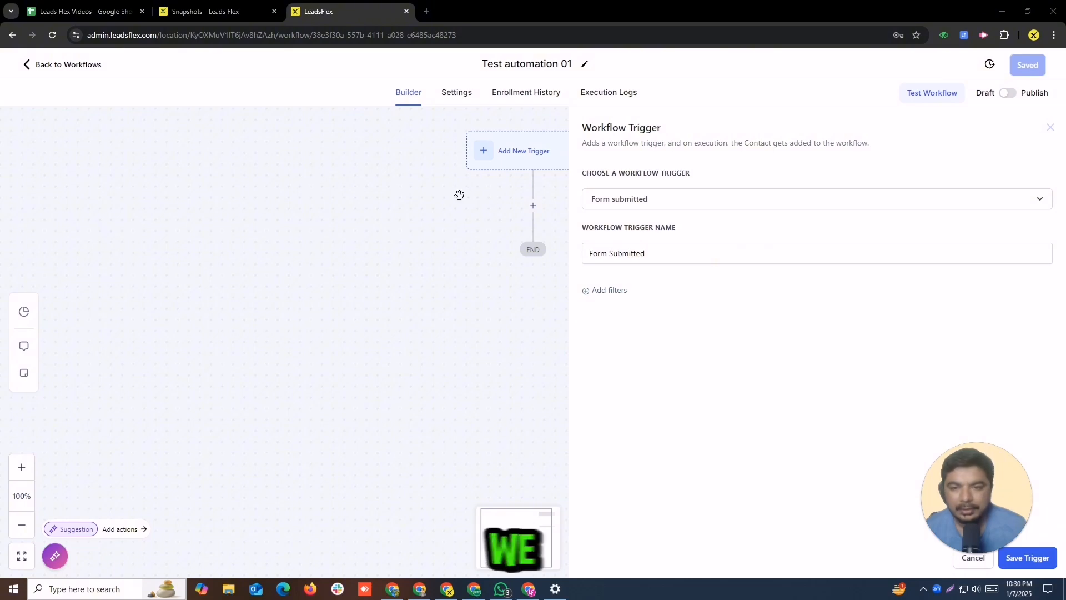
pyautogui.click(35, 73)
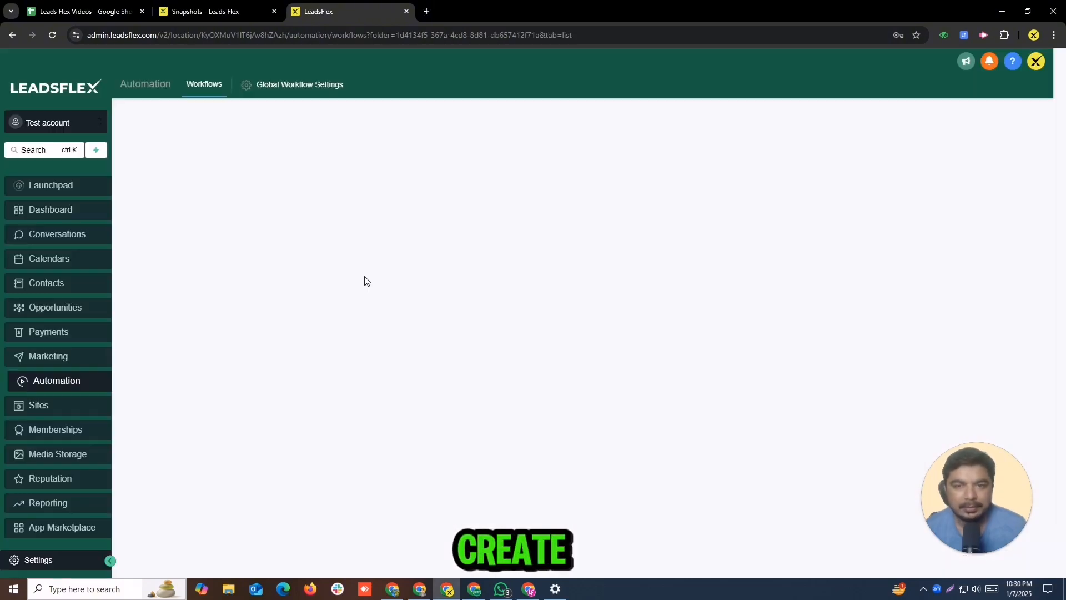
# Step: Rename the new form in Sites to Test Form 01 and return to the forms list
pyautogui.click(43, 405)
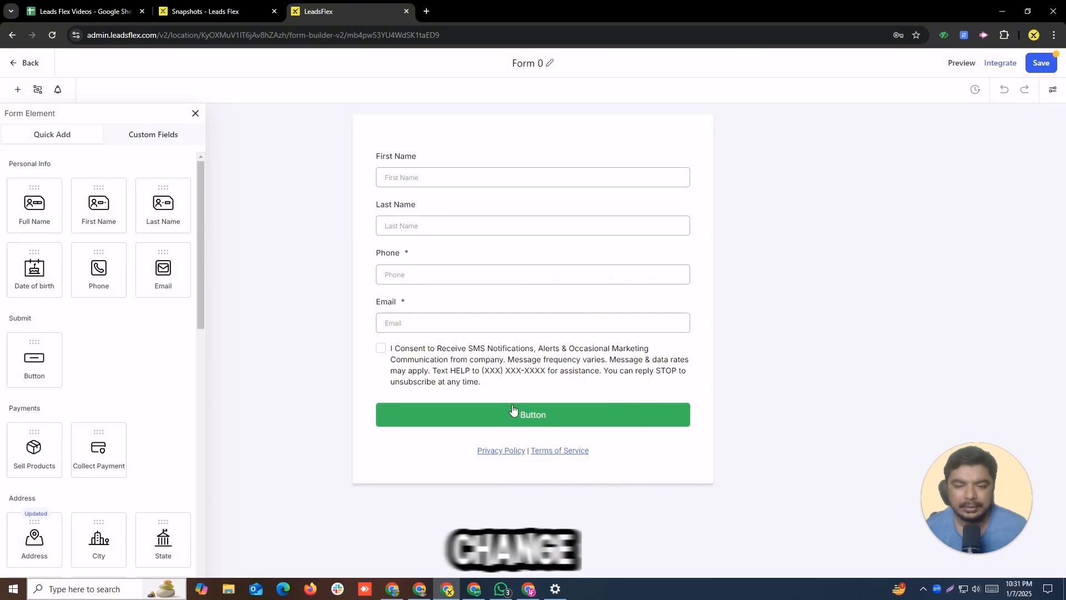
pyautogui.click(546, 63)
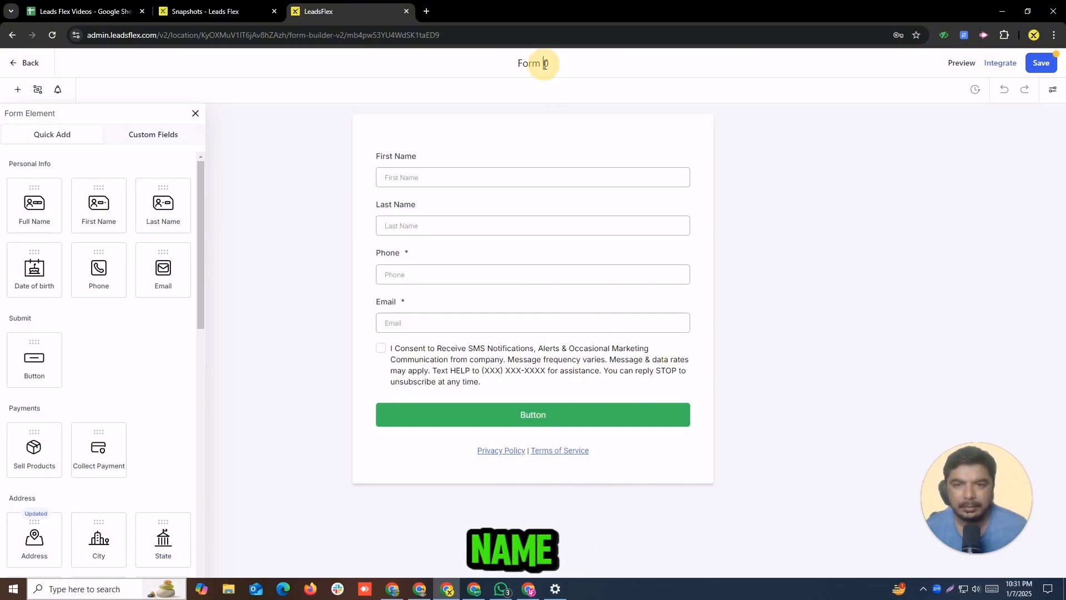
pyautogui.hotkey('ctrl', 'a')
pyautogui.press('Home')
pyautogui.write('Test')
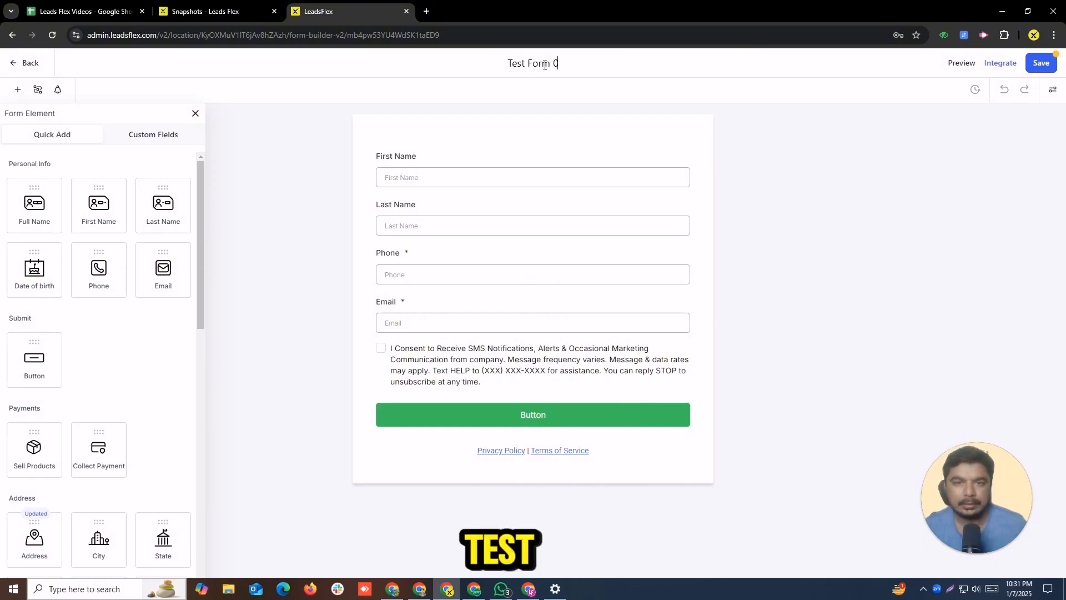
pyautogui.press('End')
pyautogui.write('1')
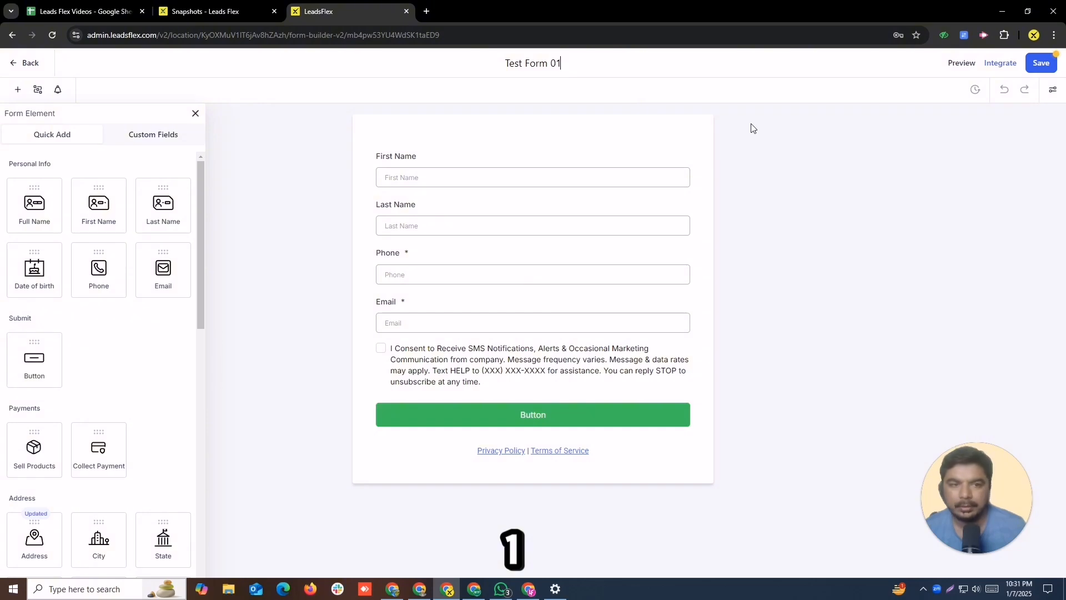
pyautogui.click(22, 62)
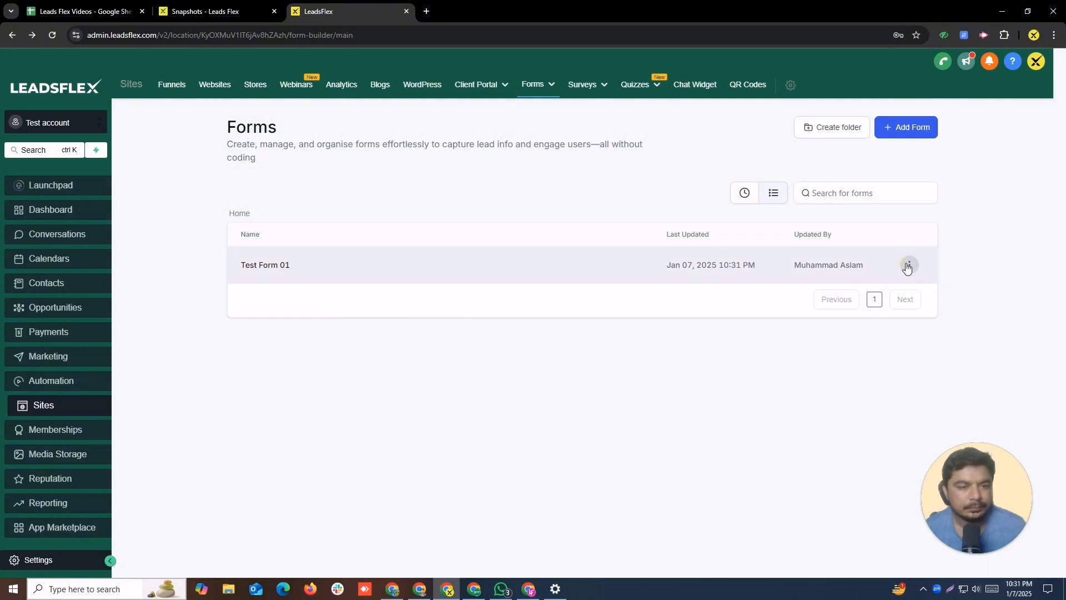
# Step: Preview Test Form 01 in a new tab, then switch back to the LeadsFlex tab
pyautogui.click(909, 267)
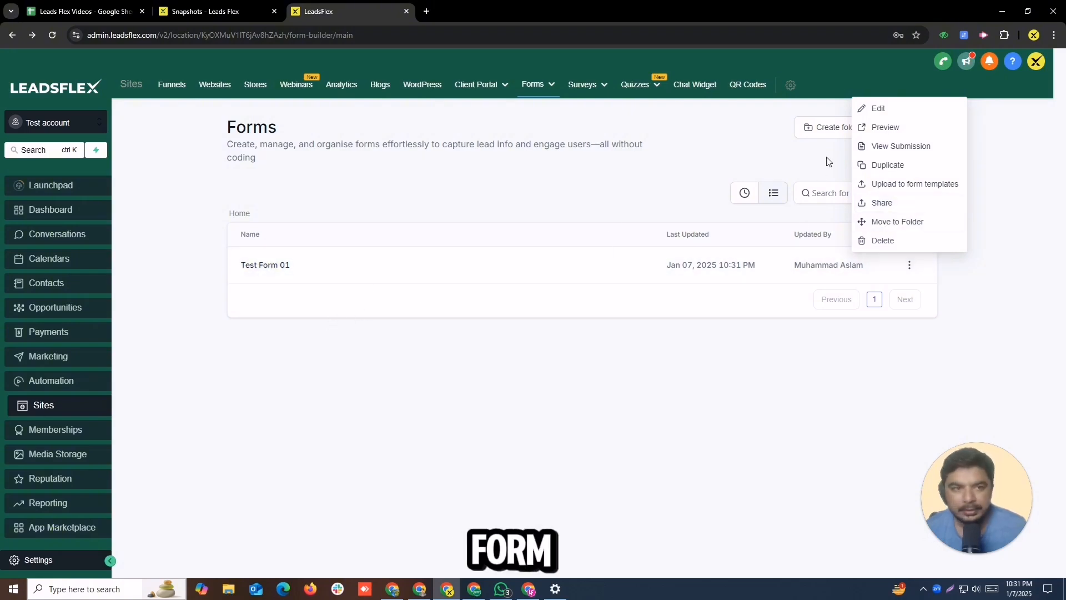
pyautogui.click(868, 135)
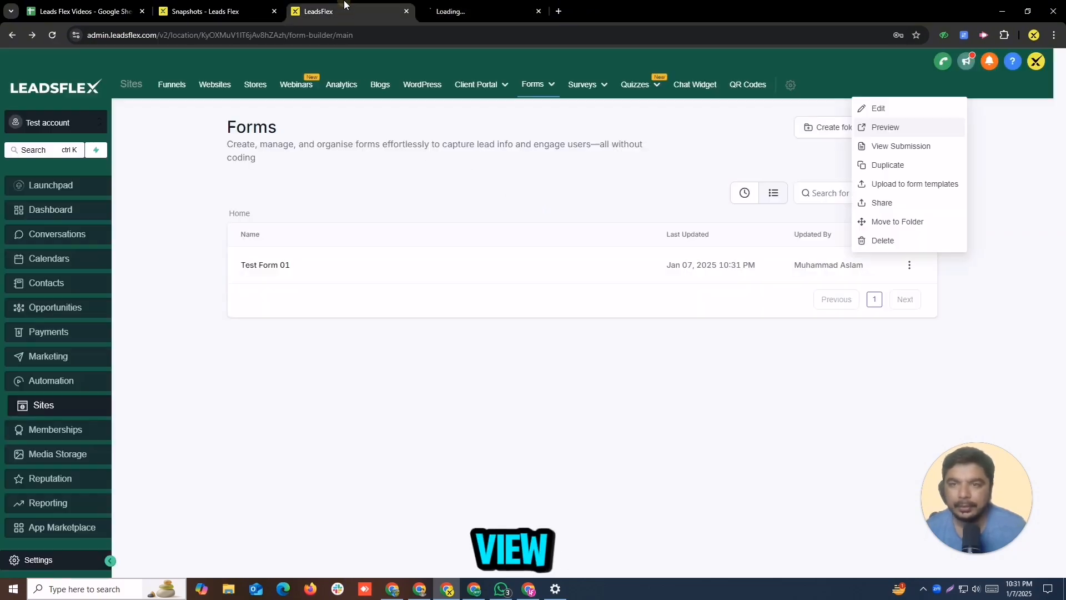
pyautogui.click(201, 102)
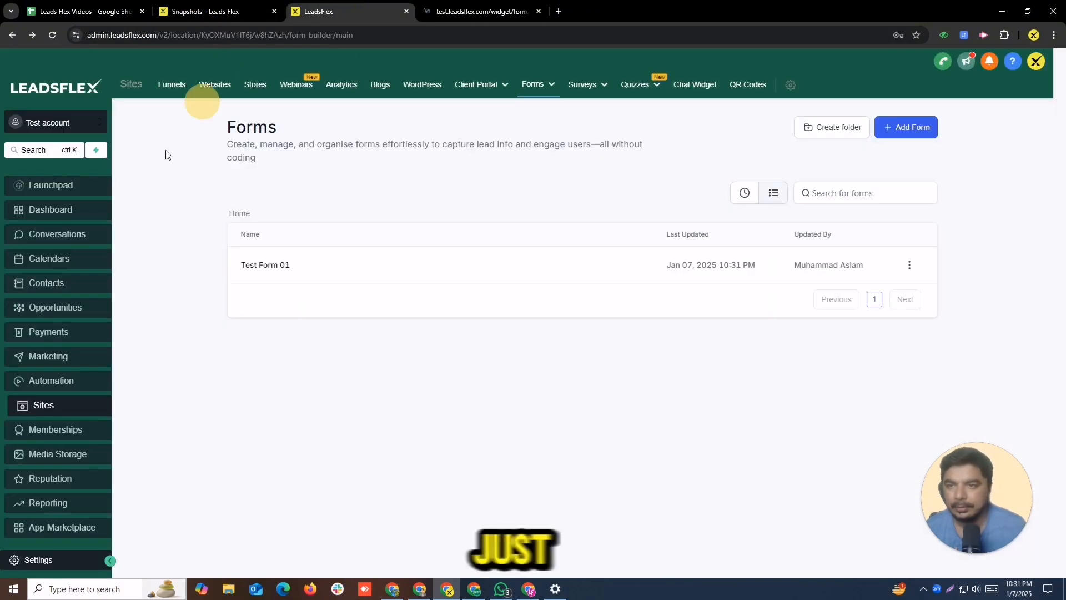
# Step: Reopen the Test automation 01 workflow from the Test automation folder in Automation
pyautogui.click(25, 382)
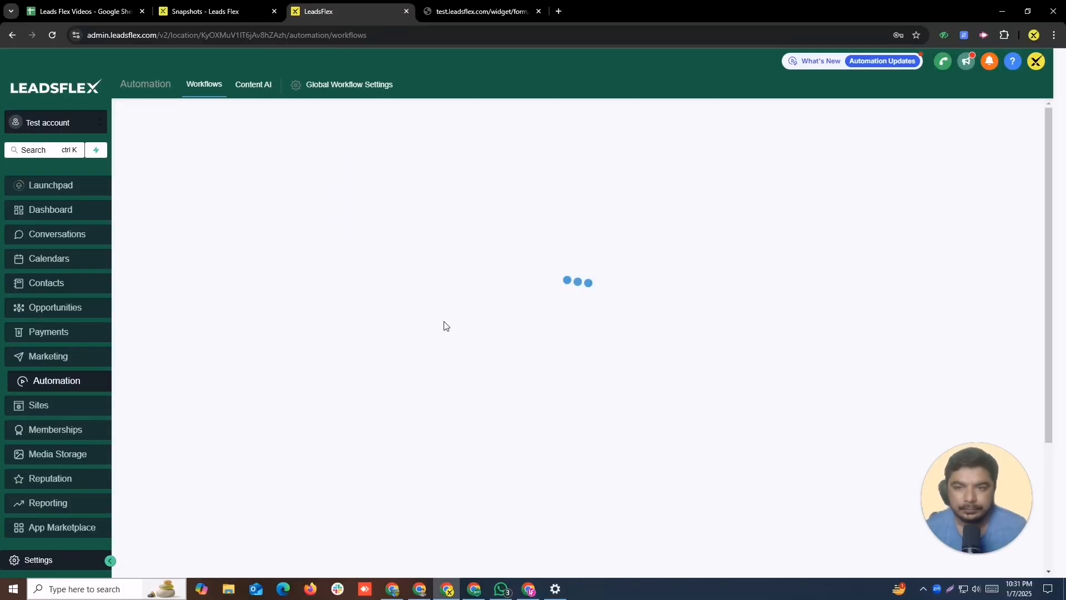
pyautogui.click(292, 274)
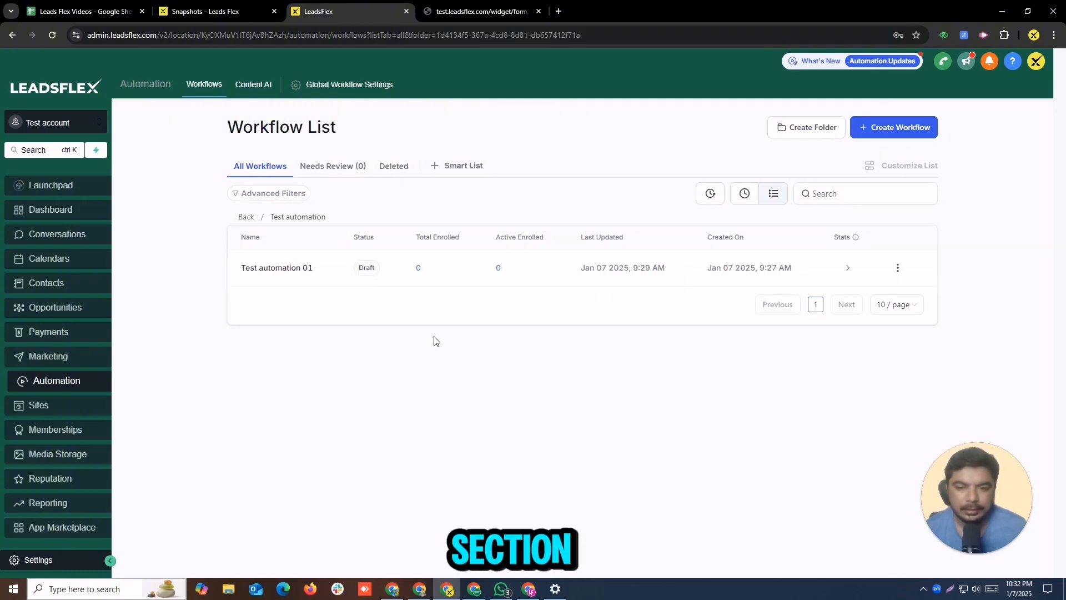
pyautogui.click(278, 268)
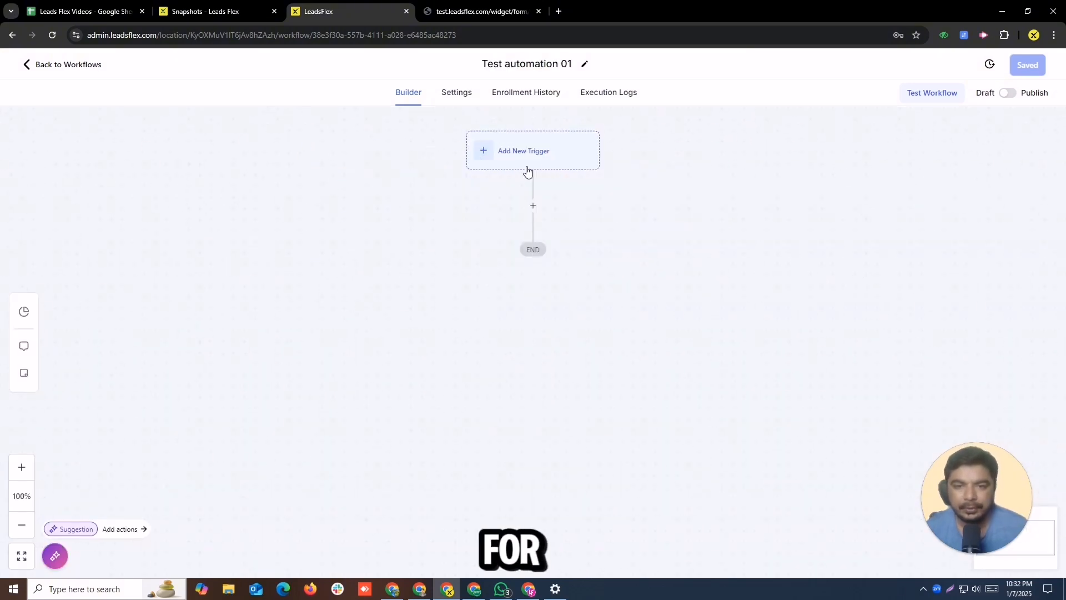
# Step: Add a new workflow trigger by searching for form and choosing Form Submitted
pyautogui.click(534, 161)
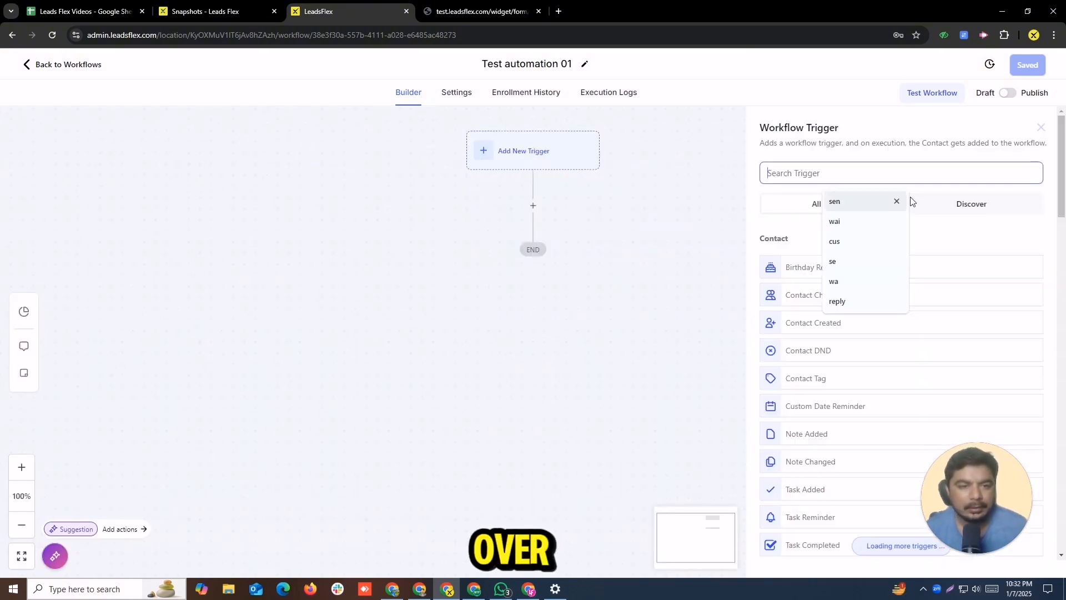
pyautogui.write('form')
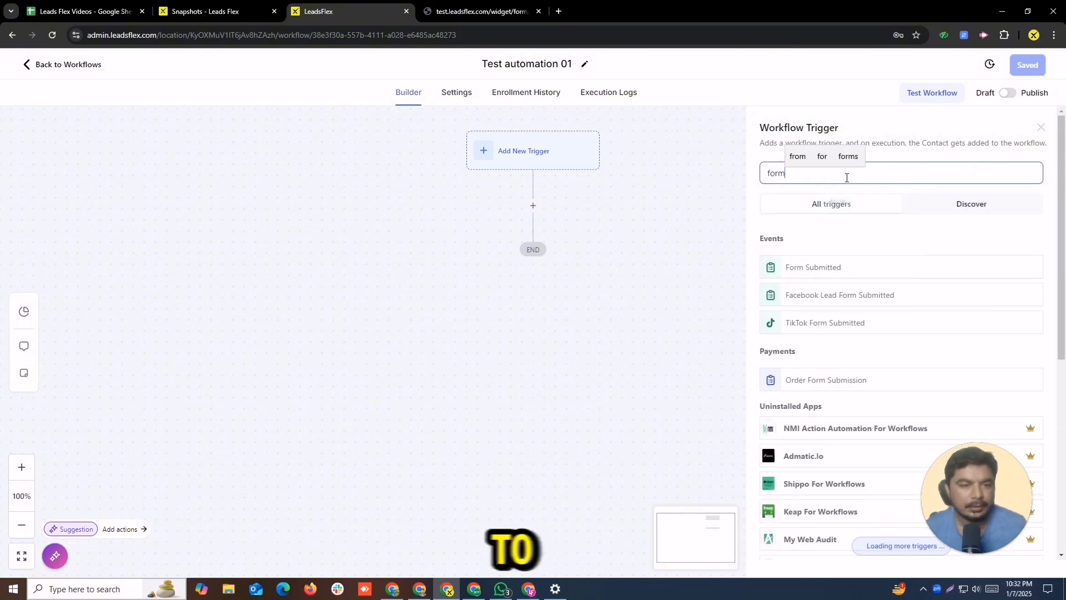
pyautogui.click(835, 266)
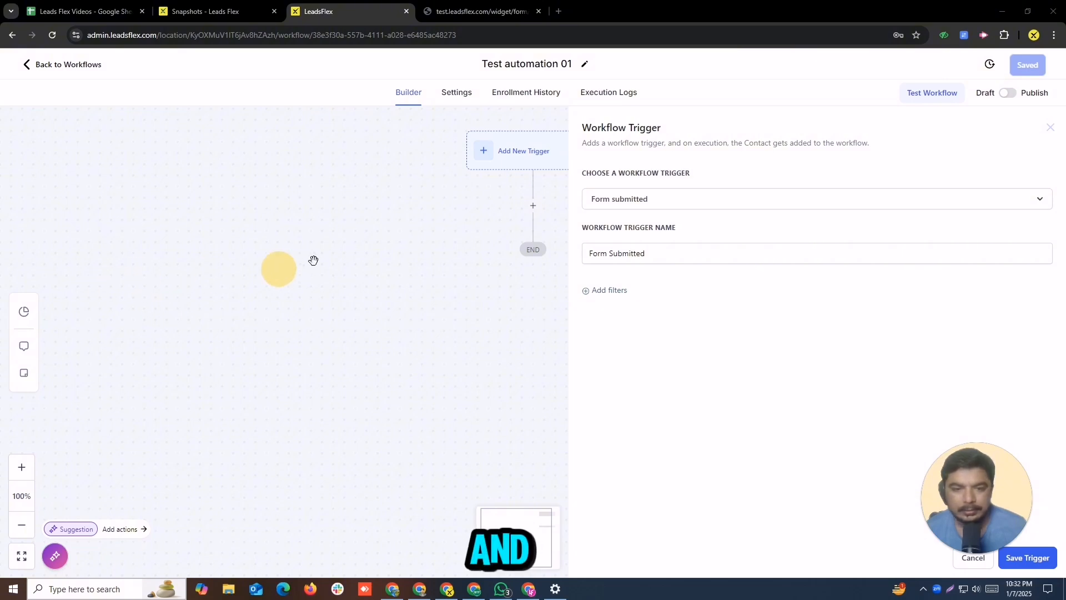
# Step: Add a trigger filter Form is Test Form 01, then save the trigger
pyautogui.click(614, 291)
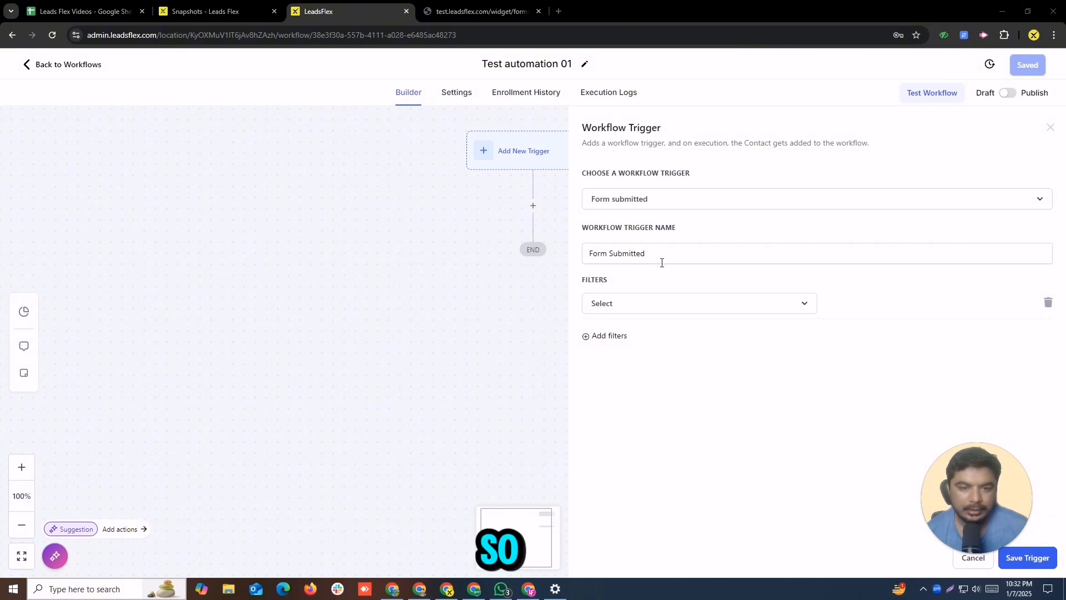
pyautogui.click(613, 310)
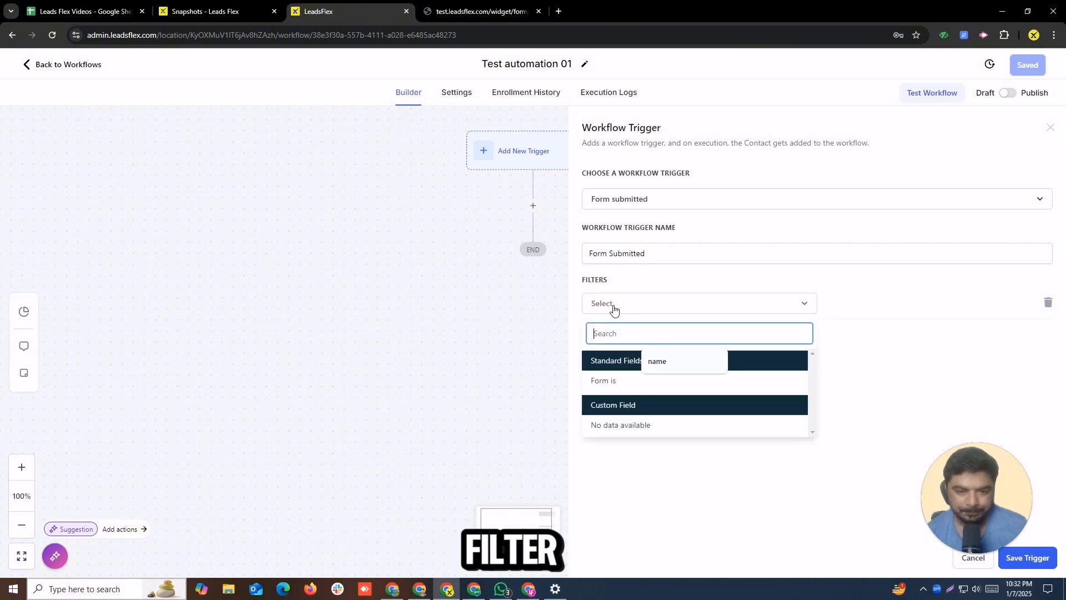
pyautogui.click(605, 382)
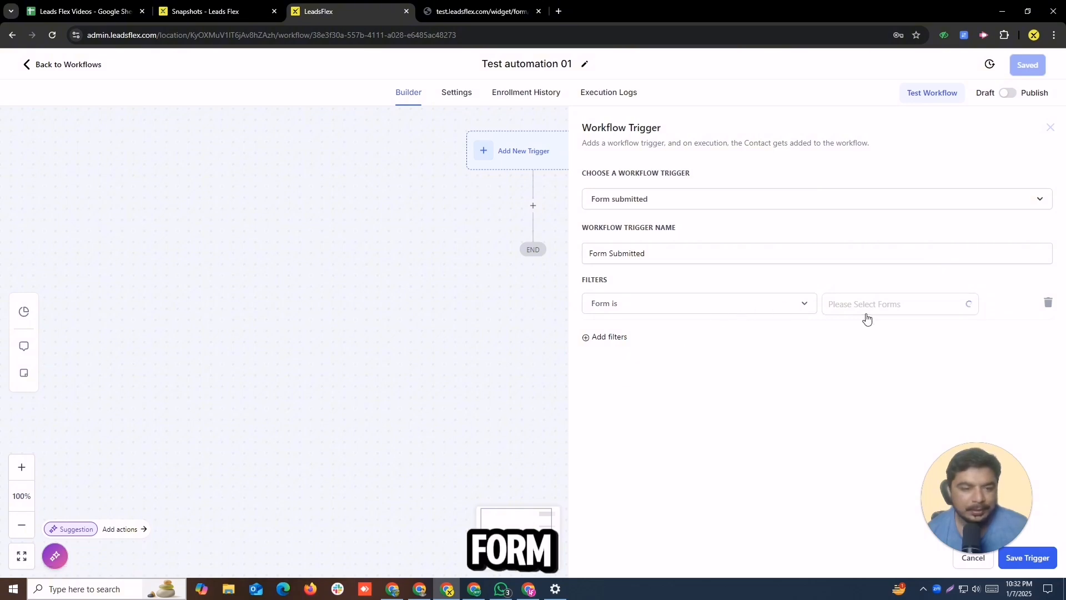
pyautogui.click(880, 307)
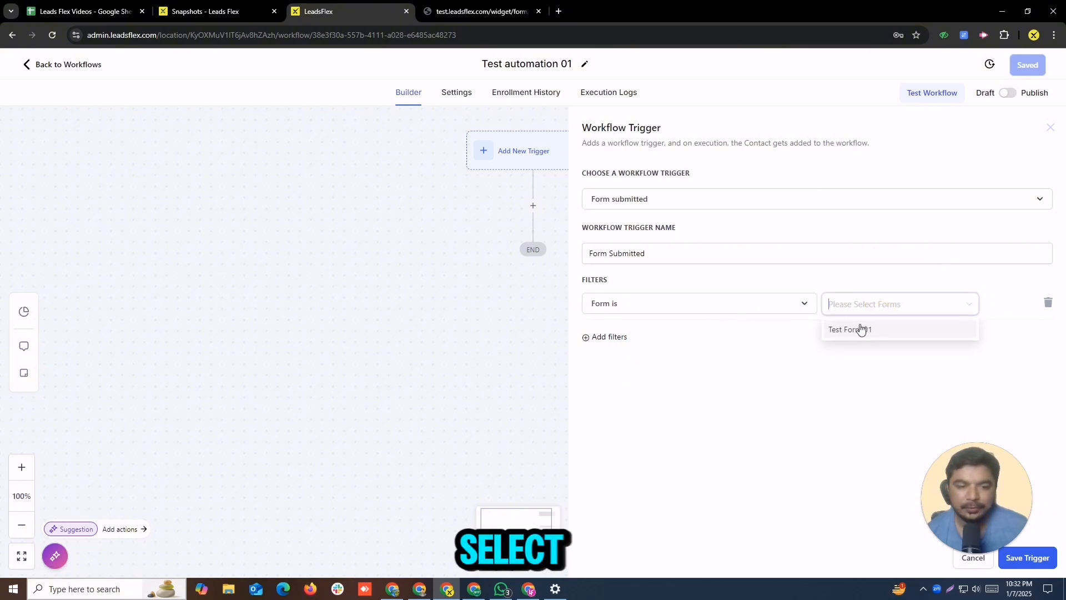
pyautogui.click(861, 329)
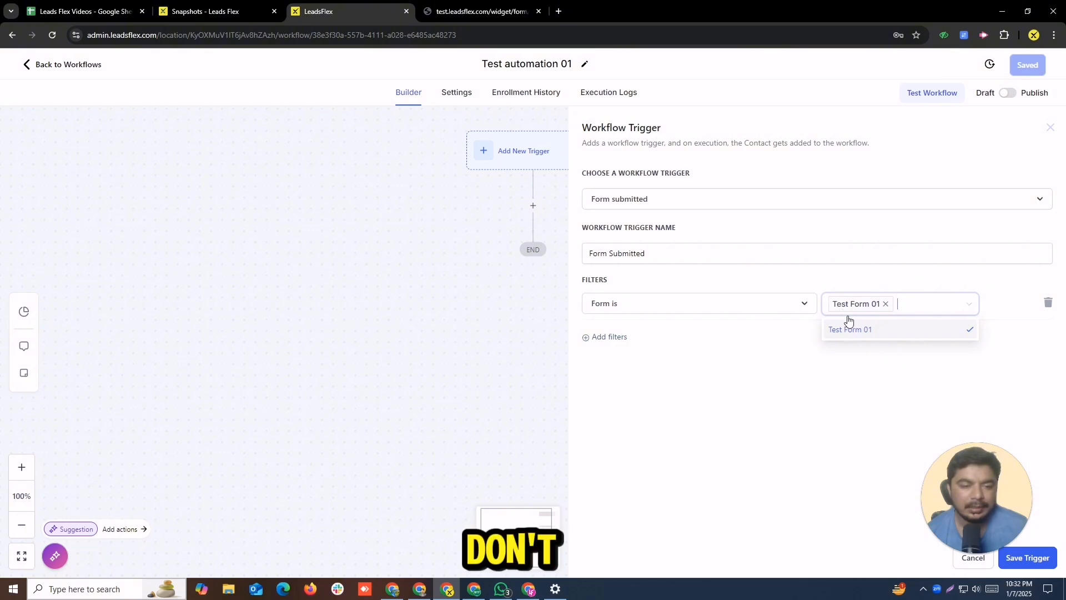
pyautogui.click(810, 342)
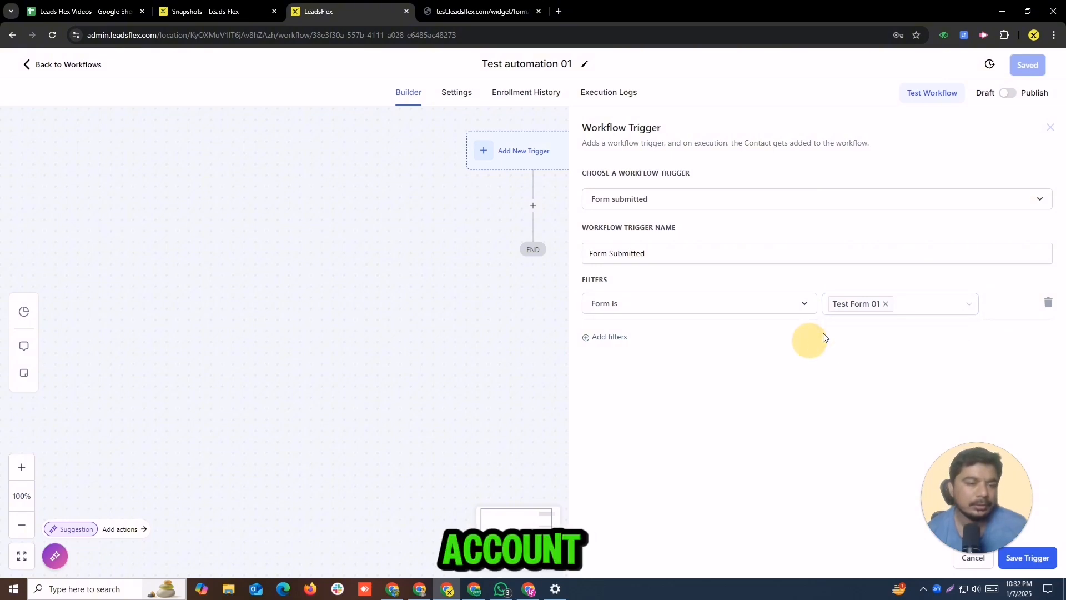
pyautogui.click(1035, 557)
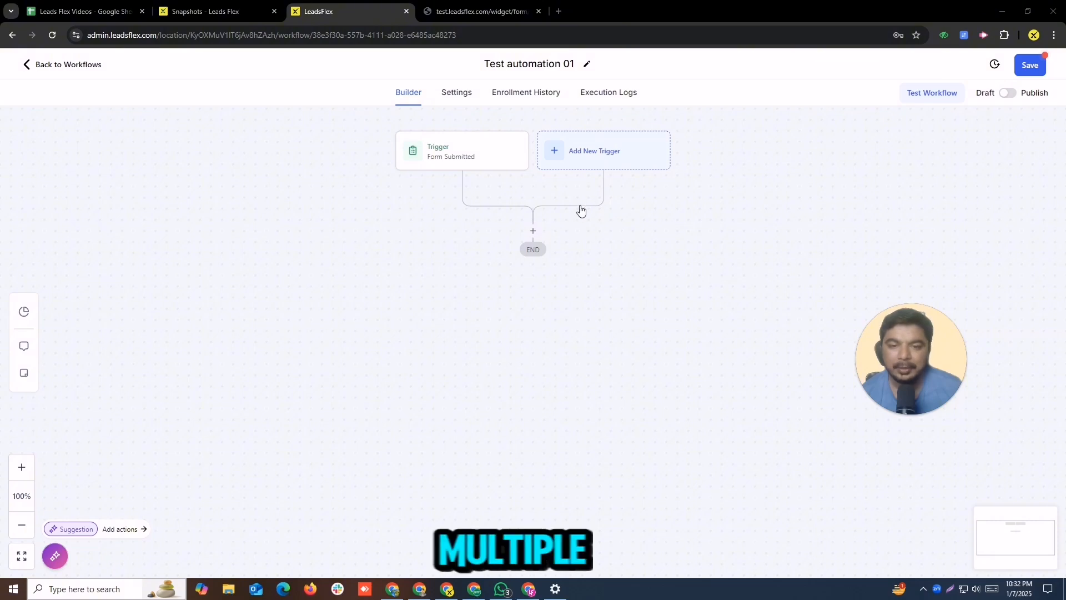
# Step: Add an action below the trigger by searching for send and choosing Send Email
pyautogui.click(533, 230)
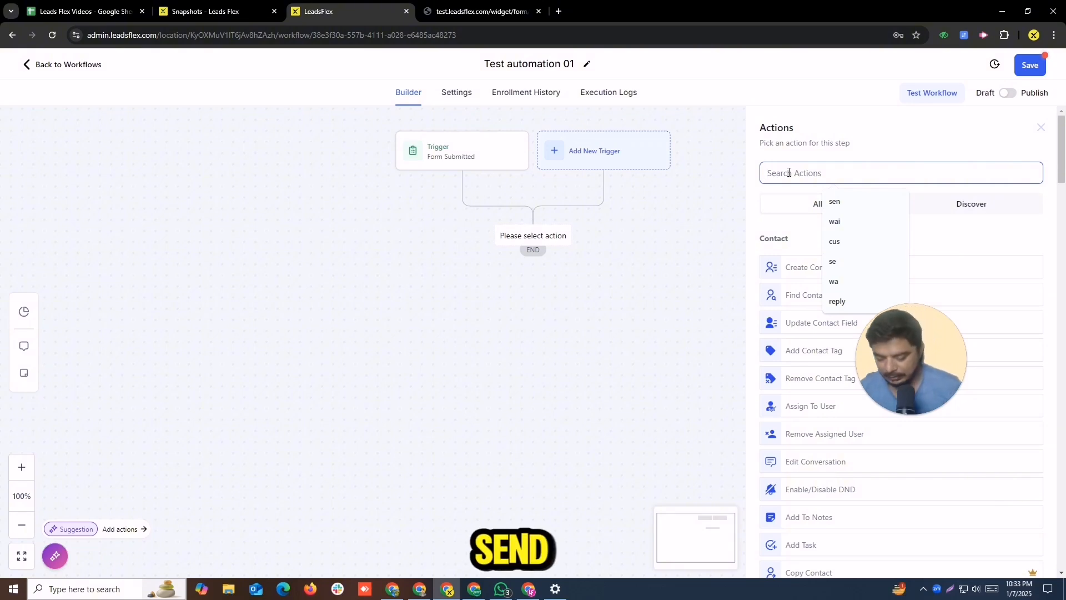
pyautogui.write('send')
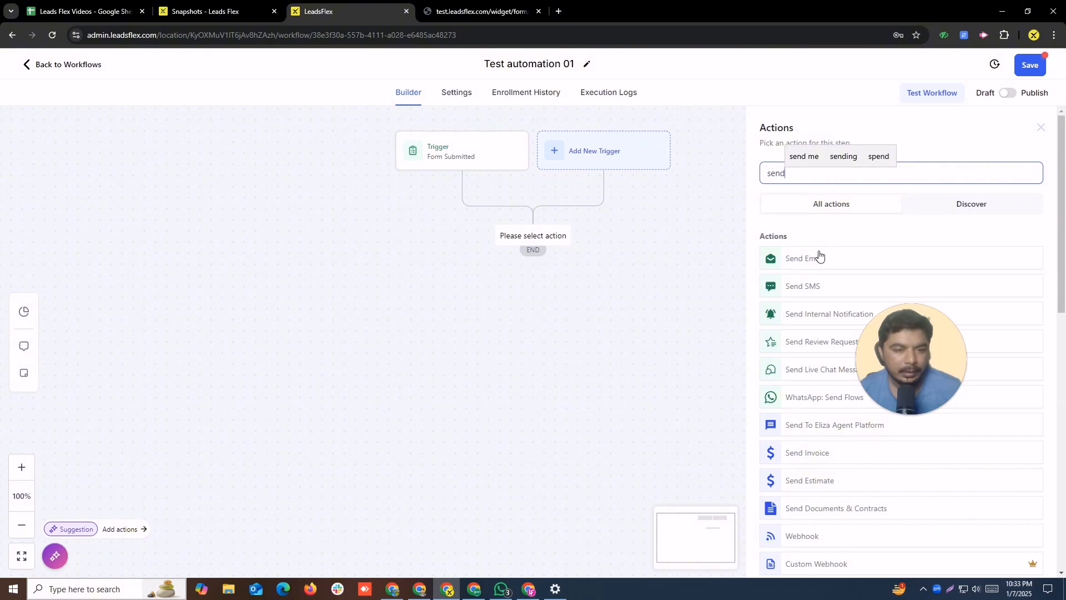
pyautogui.click(819, 257)
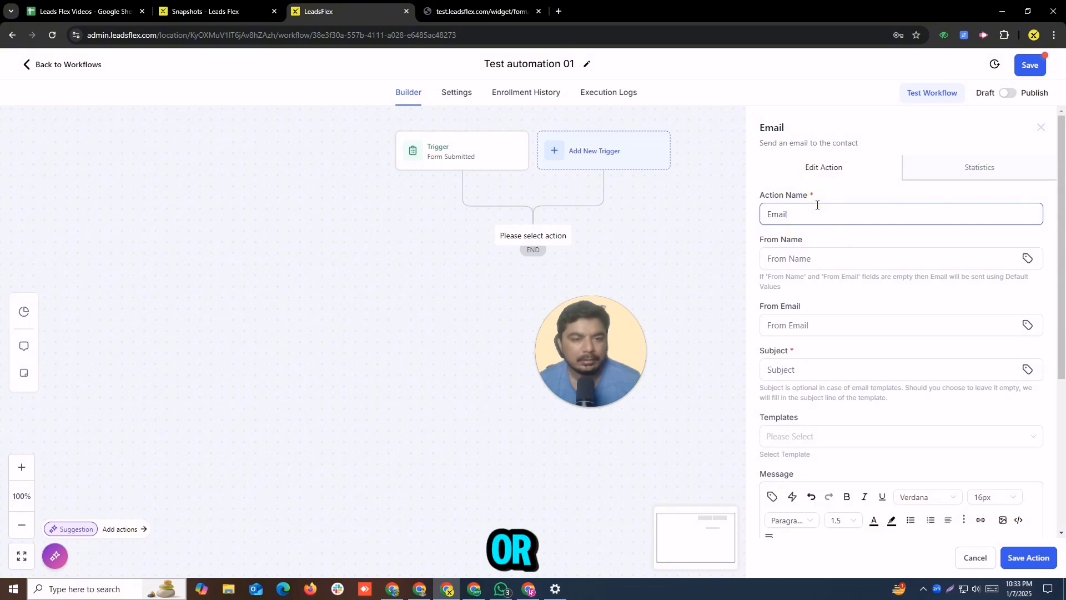
# Step: Set the email's From Name to {{user.name}} and From Email to {{user.email}} using the suggested values
pyautogui.click(779, 251)
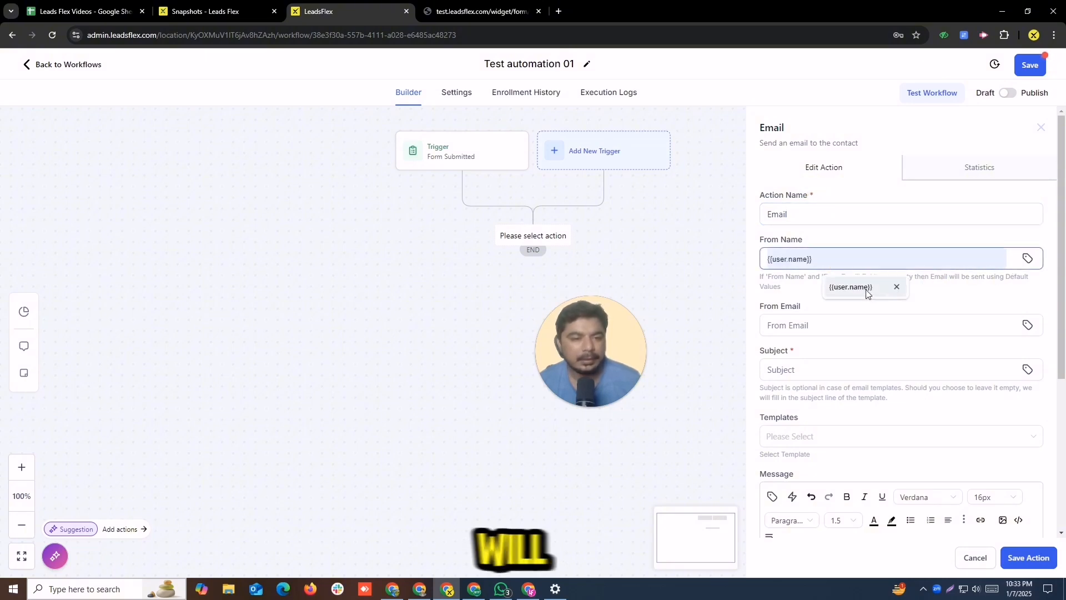
pyautogui.click(867, 289)
pyautogui.click(765, 326)
pyautogui.click(834, 355)
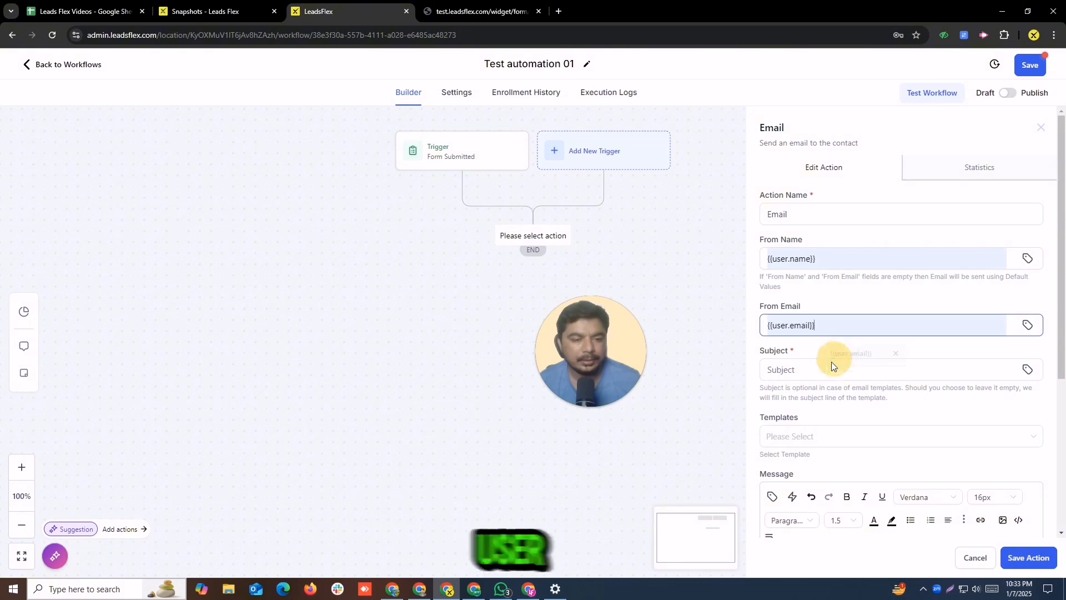
# Step: Set the email subject to the suggested Test for now
pyautogui.click(834, 367)
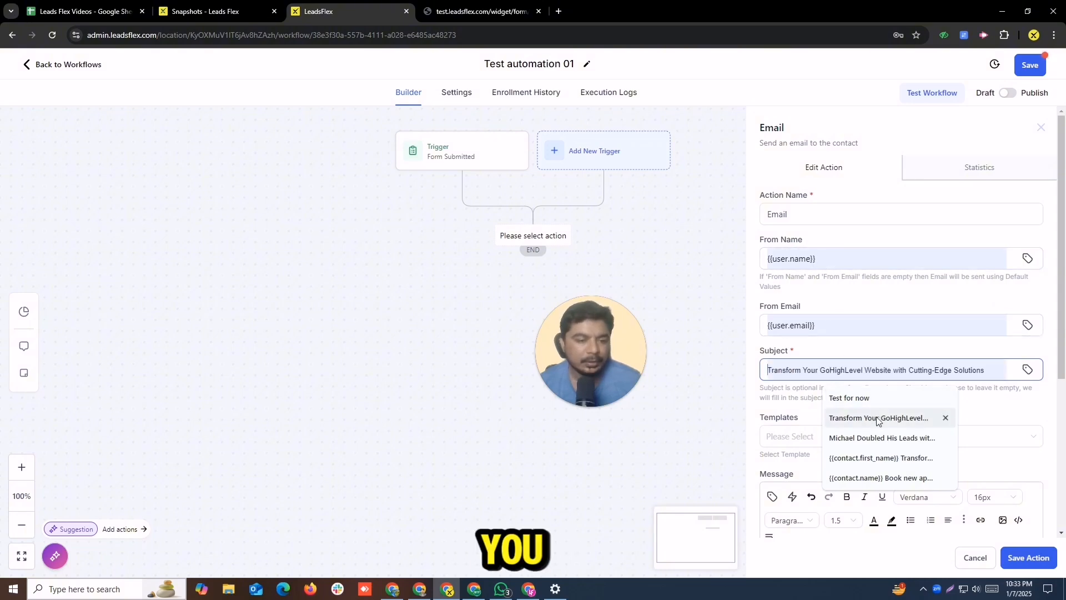
pyautogui.click(849, 398)
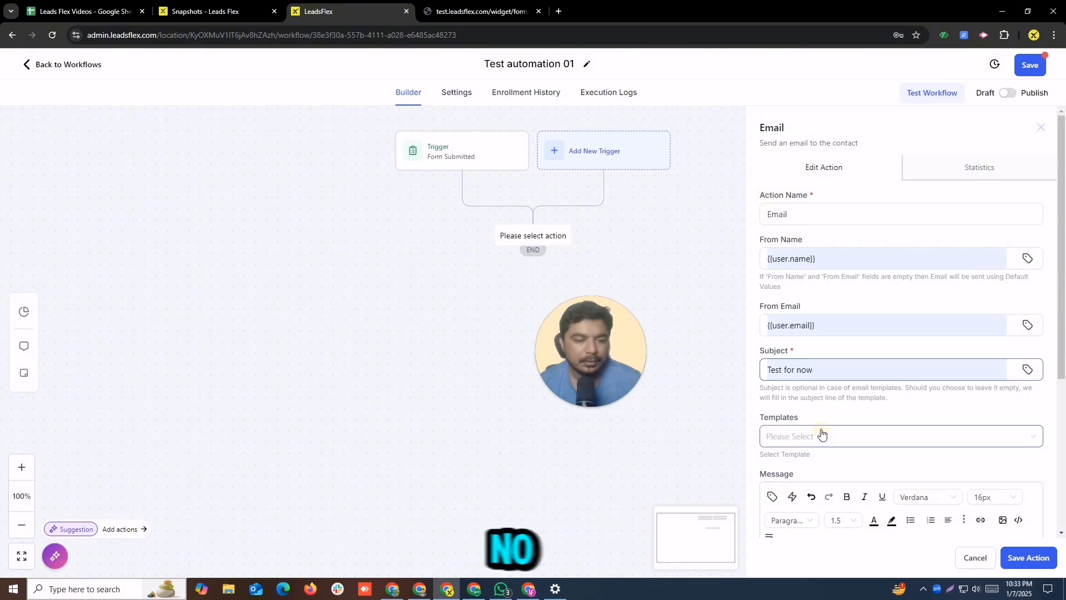
pyautogui.click(822, 435)
pyautogui.click(756, 398)
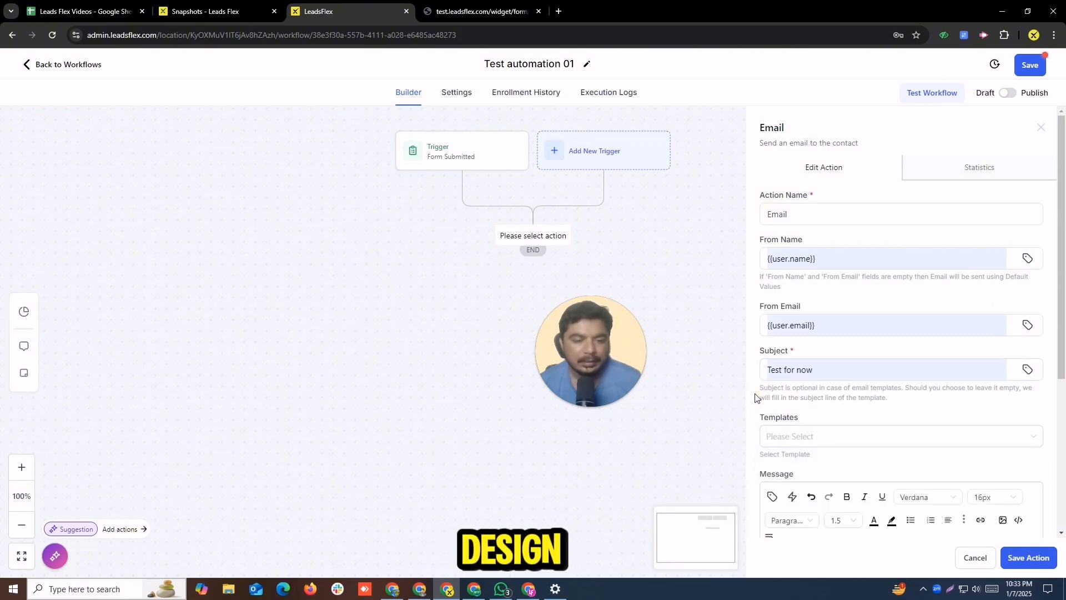
# Step: Write Test email as the email message and save the action
pyautogui.scroll(-2, 1062, 354)
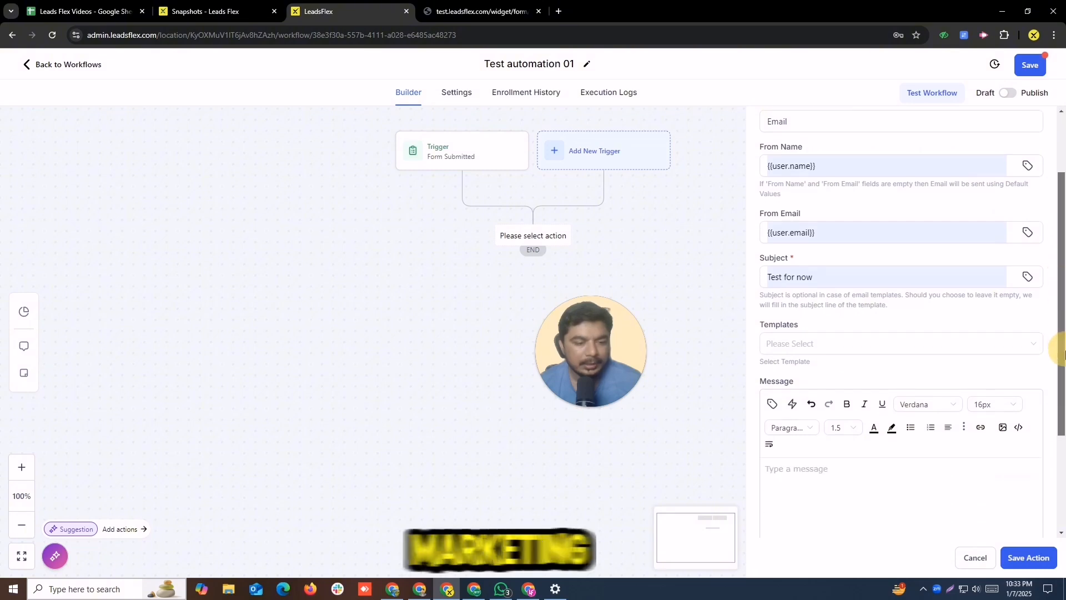
pyautogui.scroll(-2, 1062, 353)
pyautogui.click(844, 411)
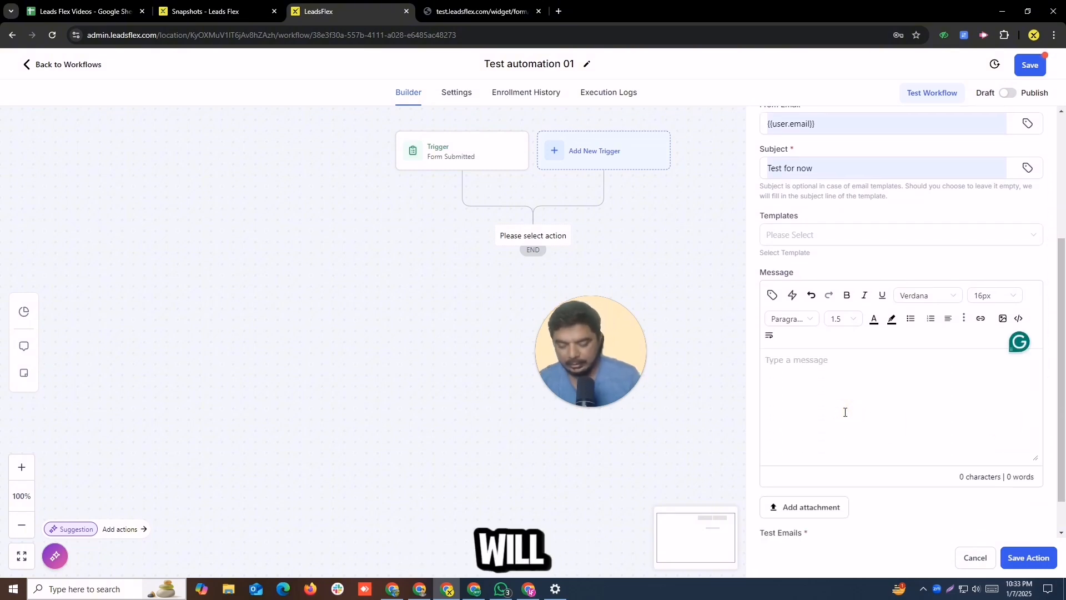
pyautogui.write('Test email')
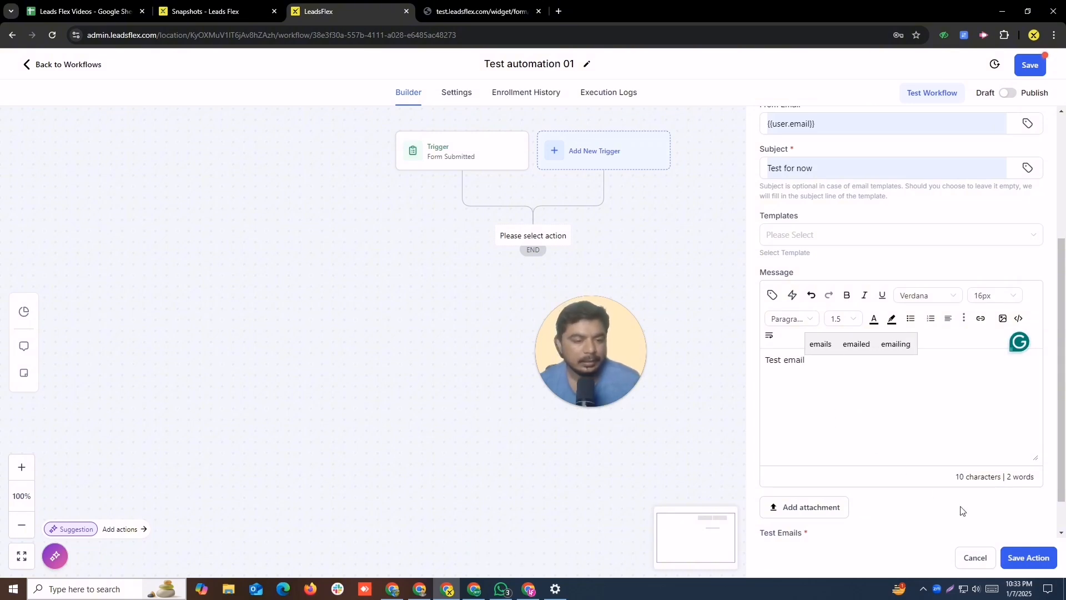
pyautogui.click(1028, 557)
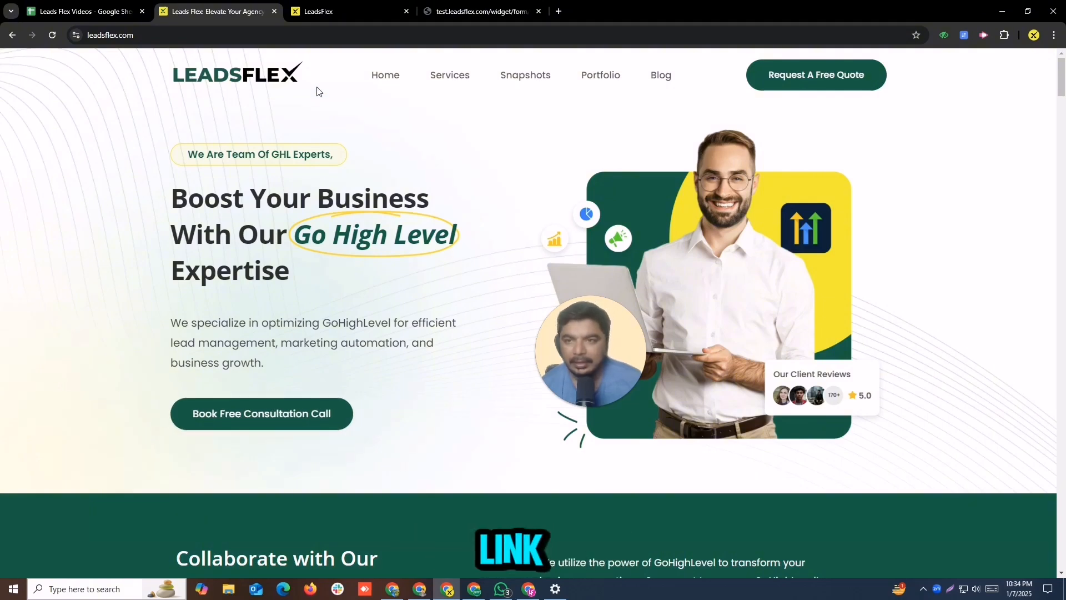
# Step: Open the Snapshots page on the LeadsFlex website tab and browse the listed snapshots
pyautogui.click(514, 76)
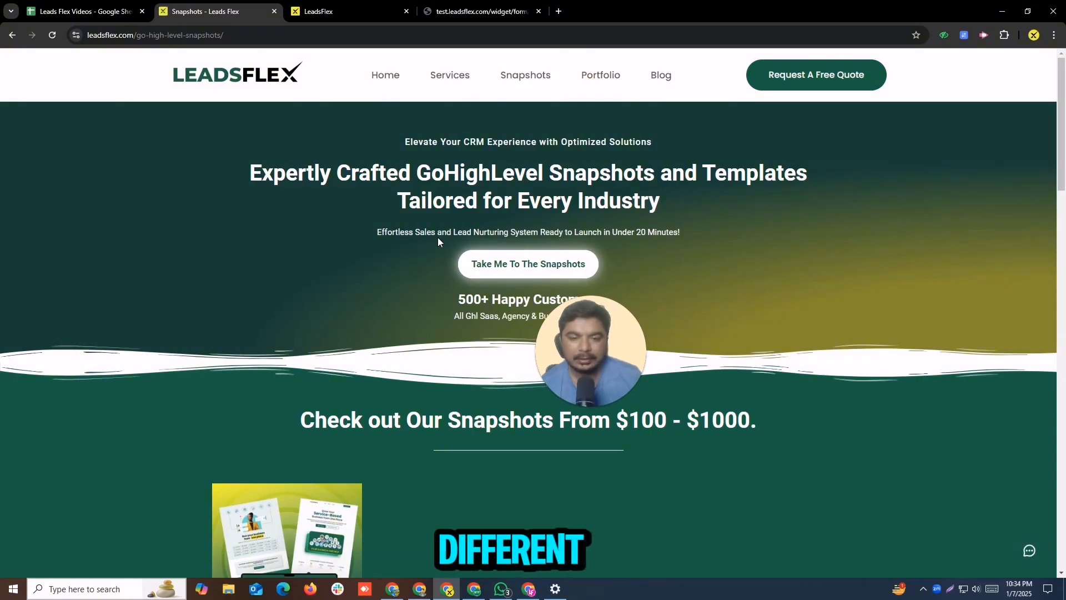
pyautogui.click(1058, 223)
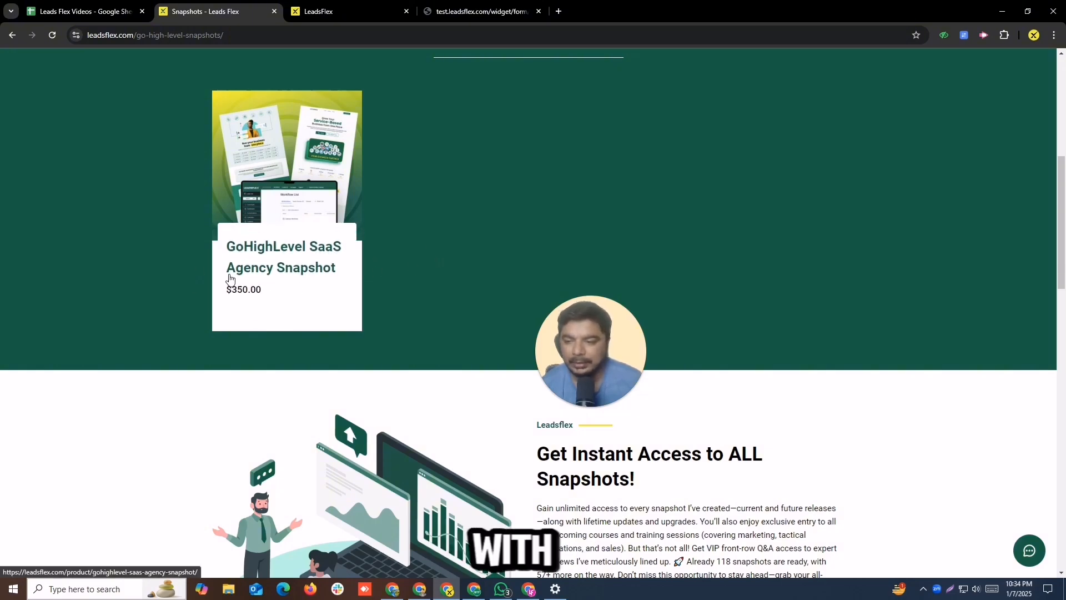
pyautogui.click(129, 298)
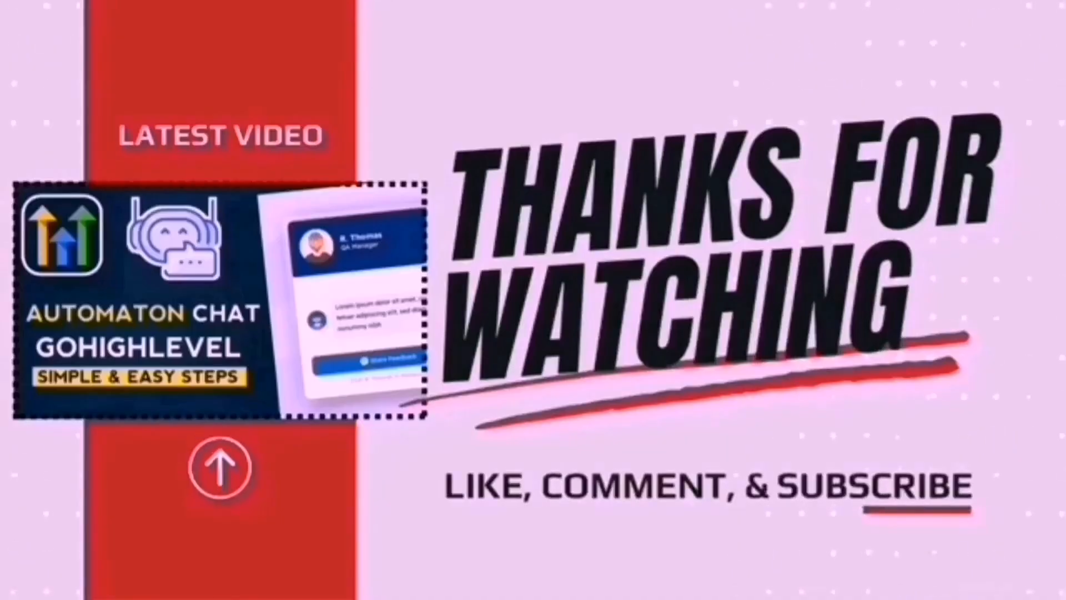